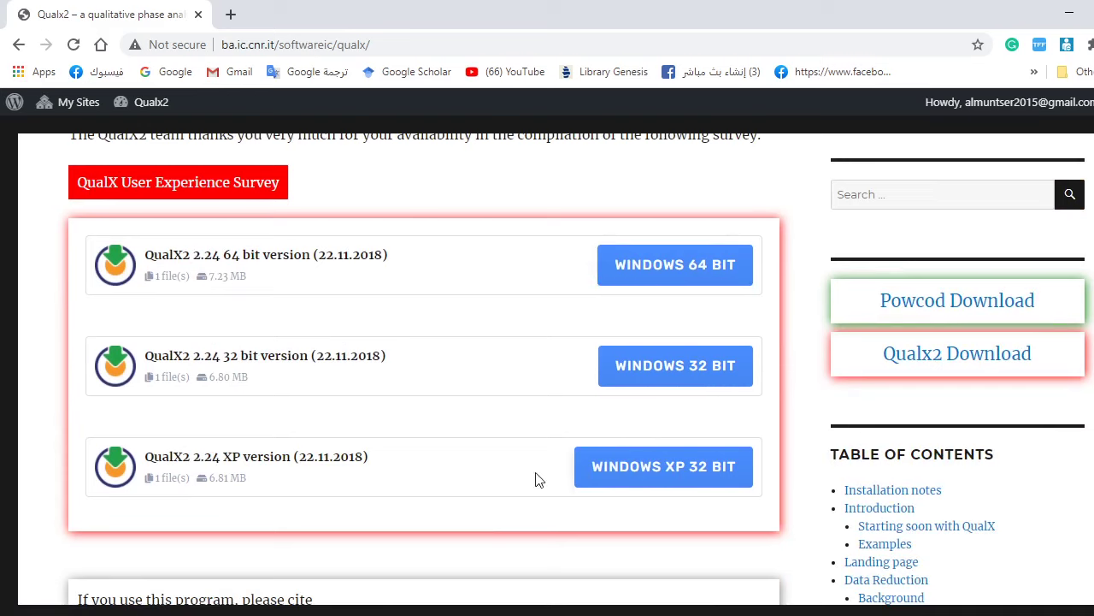
# - Examine the QualX2 download page, including its distribution terms, Windows versions and citation notice
pyautogui.scroll(1, 359, 437)
pyautogui.scroll(2, 452, 457)
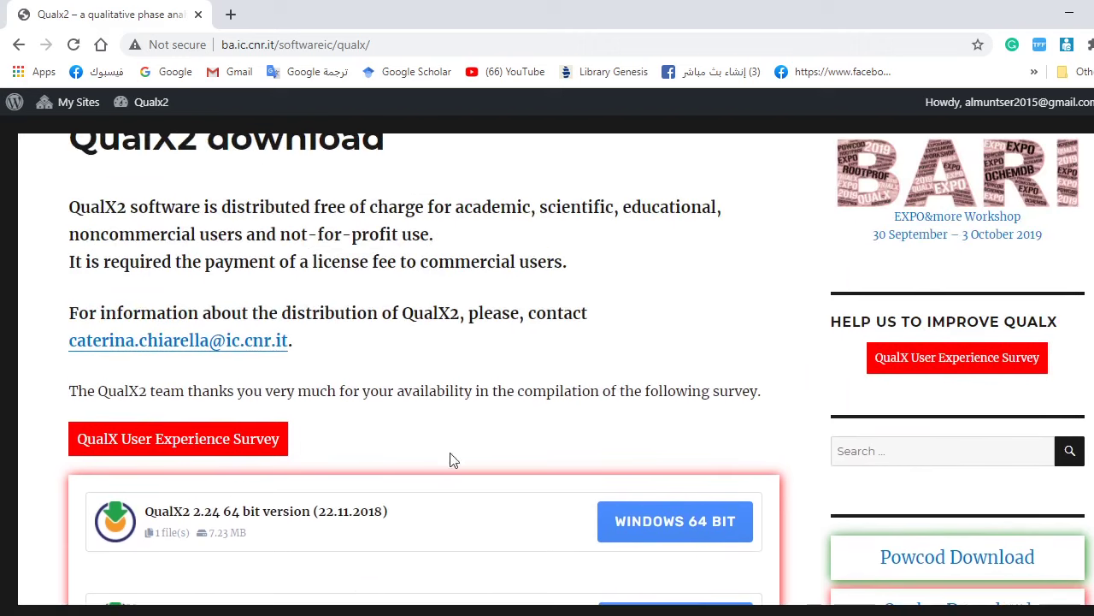
pyautogui.scroll(-4, 459, 464)
pyautogui.scroll(4, 459, 465)
pyautogui.scroll(3, 251, 342)
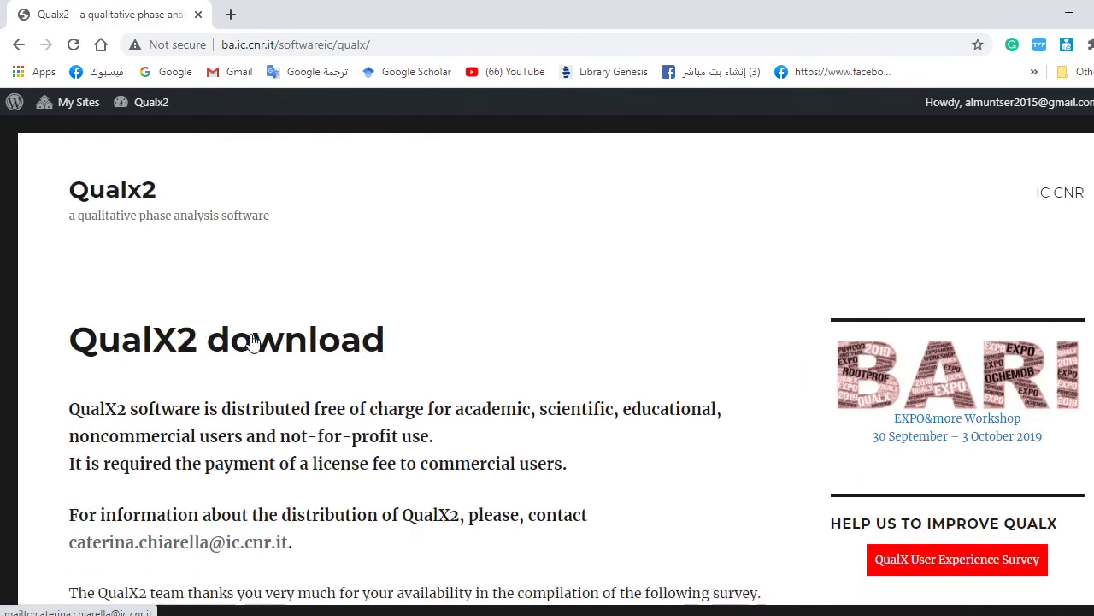
pyautogui.moveTo(12, 111)
pyautogui.scroll(-4, 442, 434)
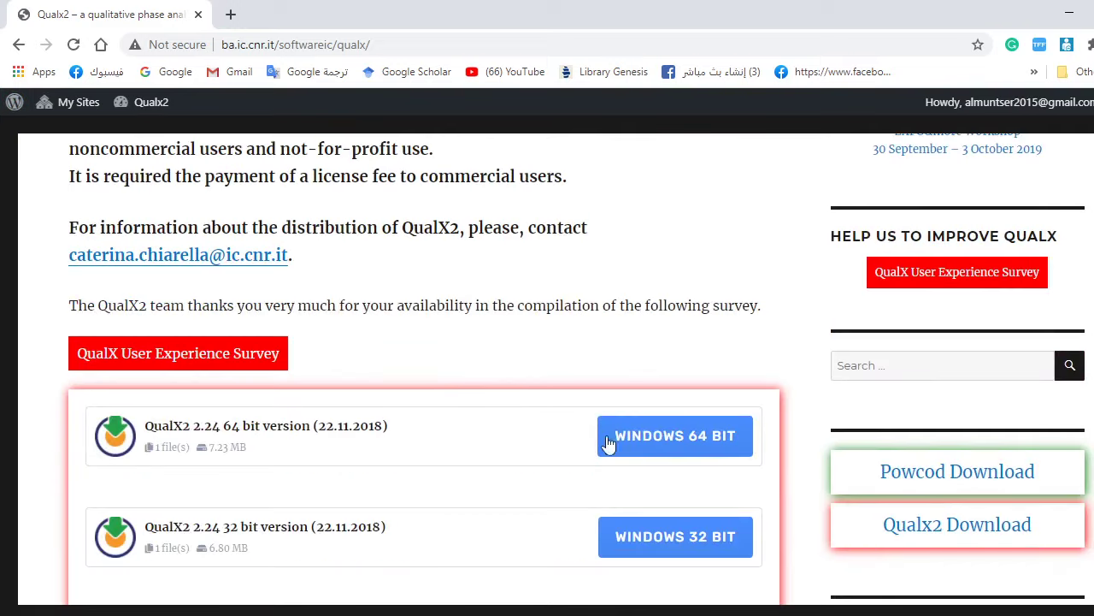
pyautogui.scroll(-6, 490, 272)
pyautogui.scroll(10, 436, 317)
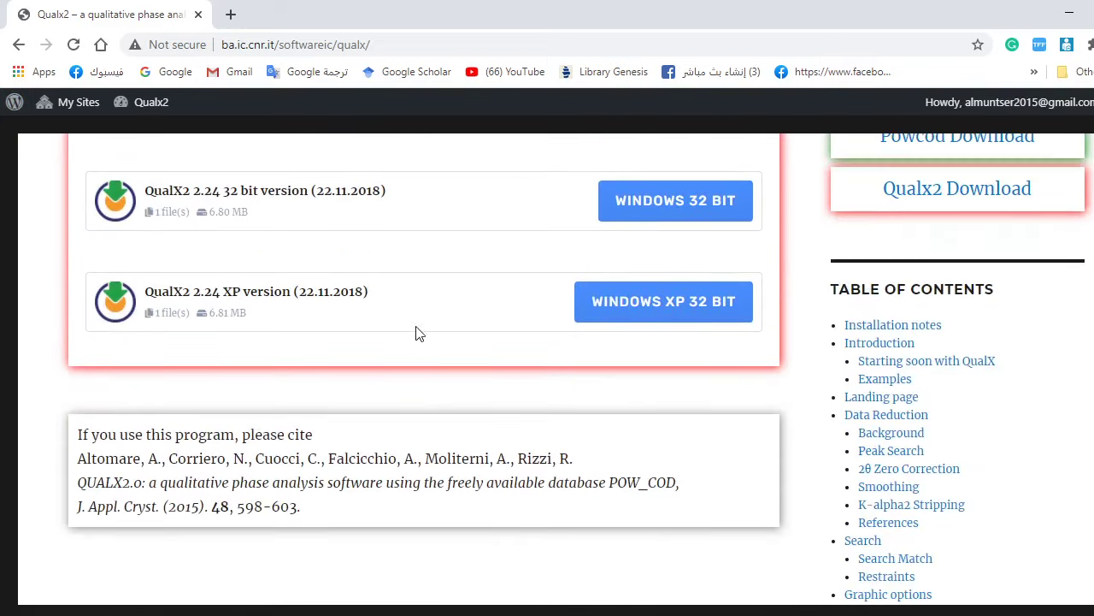
# - Open the POW_COD database download page and examine the full and inorganic SQLite3 releases listed by date
pyautogui.click(19, 48)
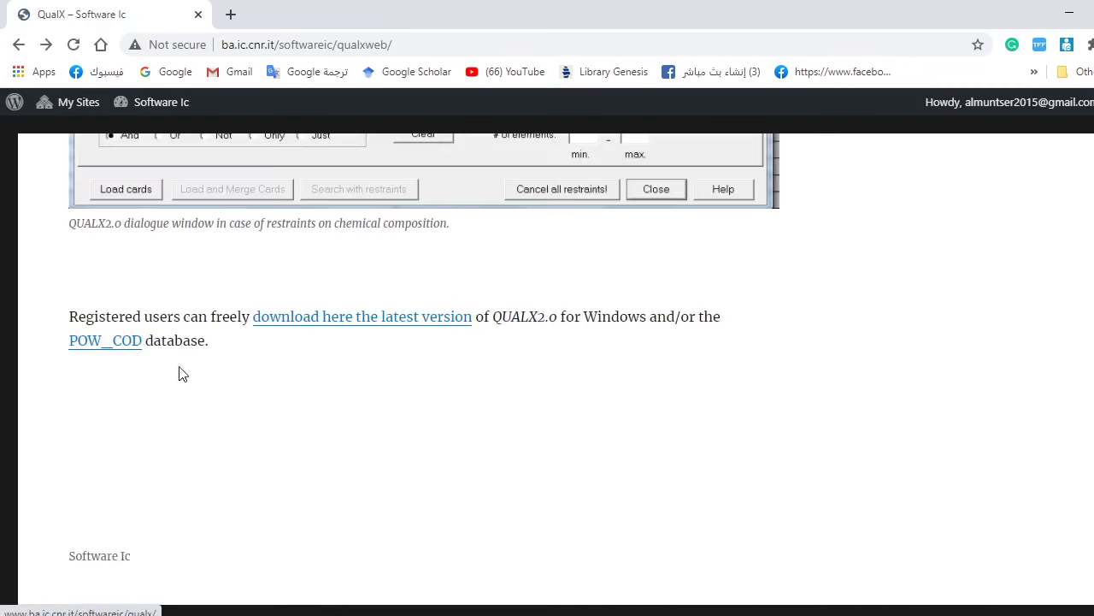
pyautogui.click(117, 343)
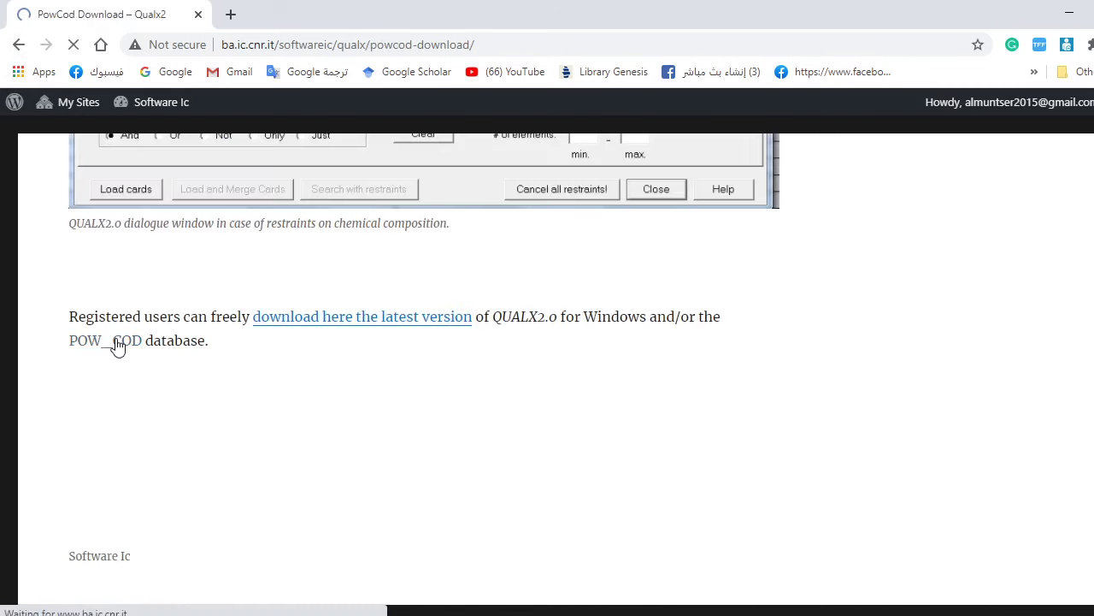
pyautogui.scroll(-3, 406, 375)
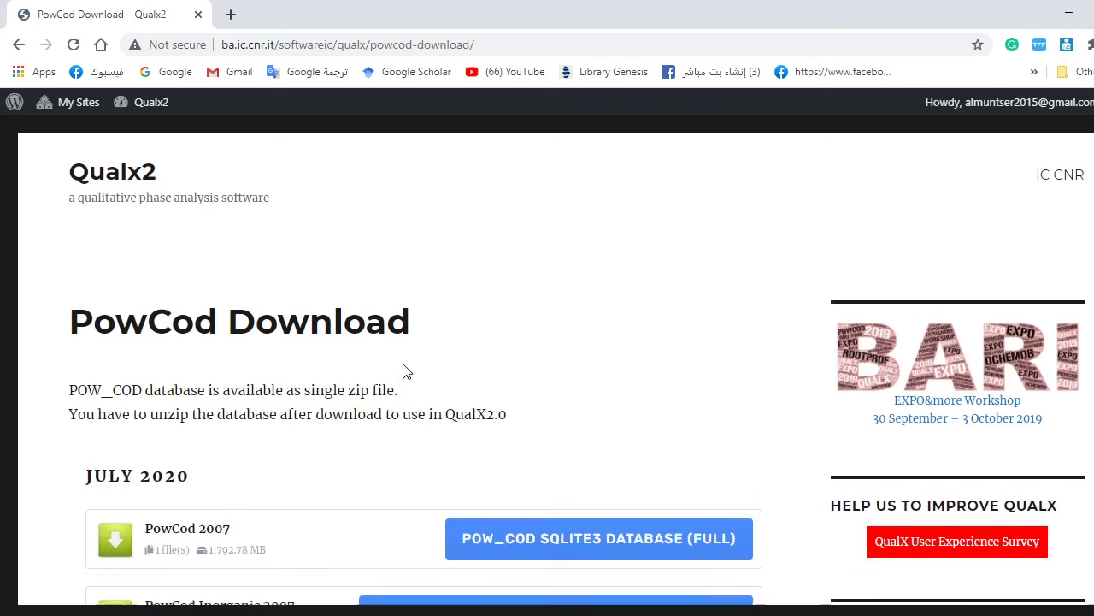
pyautogui.scroll(-3, 361, 341)
pyautogui.scroll(2, 122, 349)
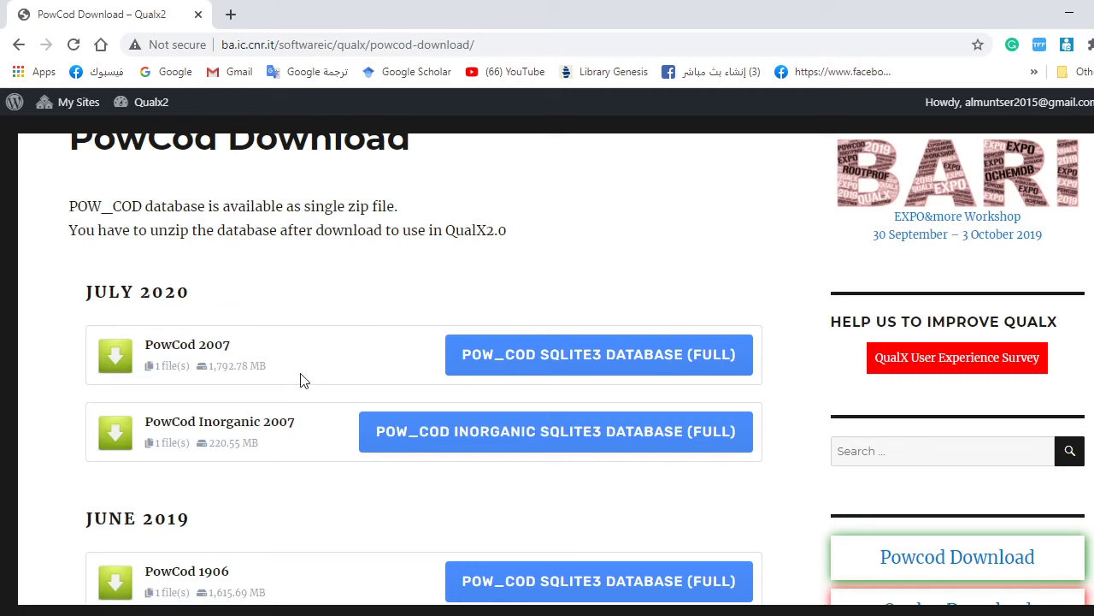
pyautogui.scroll(-2, 159, 324)
pyautogui.scroll(2, 152, 313)
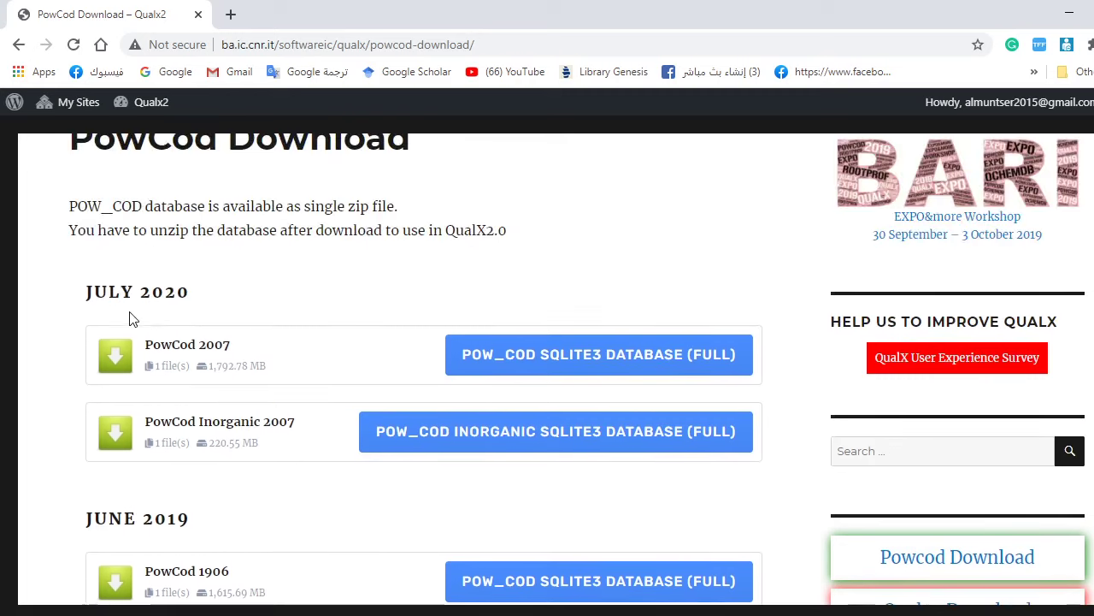
pyautogui.scroll(-2, 147, 329)
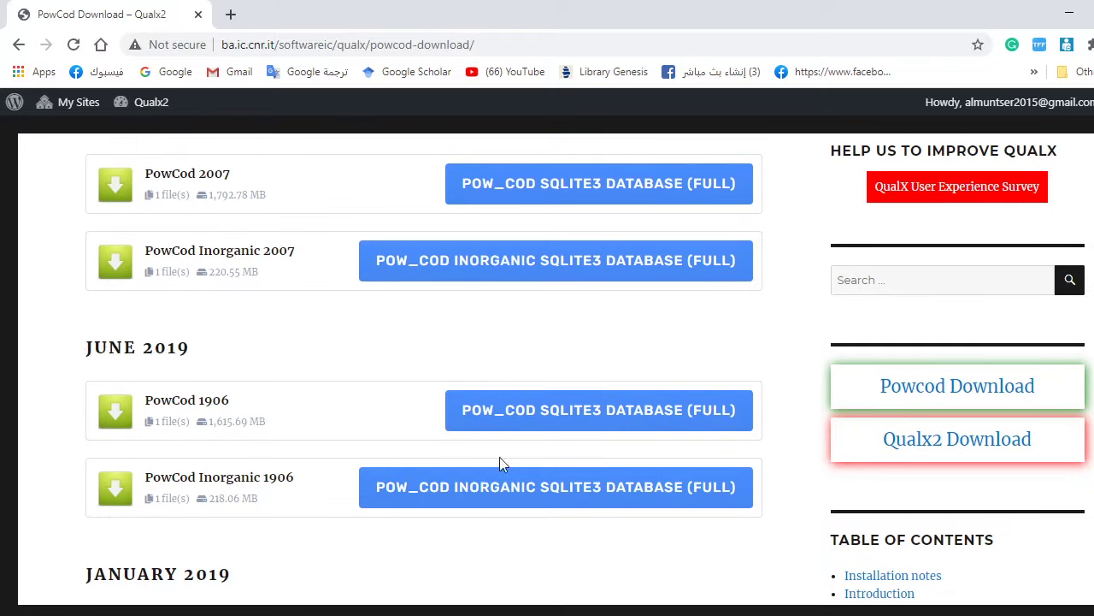
pyautogui.scroll(-3, 227, 456)
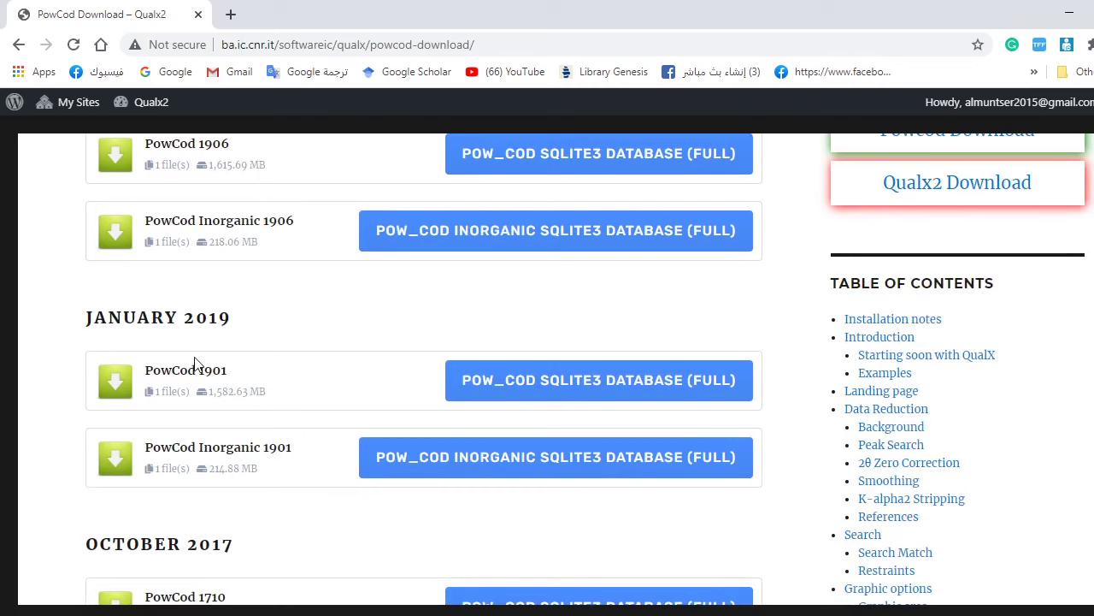
pyautogui.scroll(-3, 166, 417)
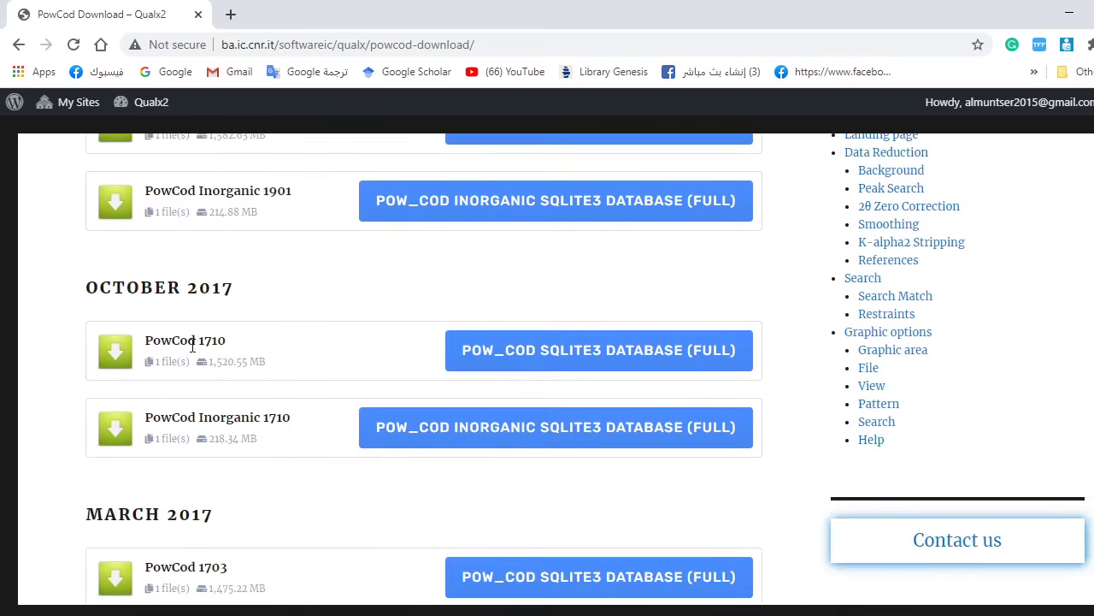
pyautogui.scroll(10, 187, 346)
pyautogui.scroll(-2, 190, 349)
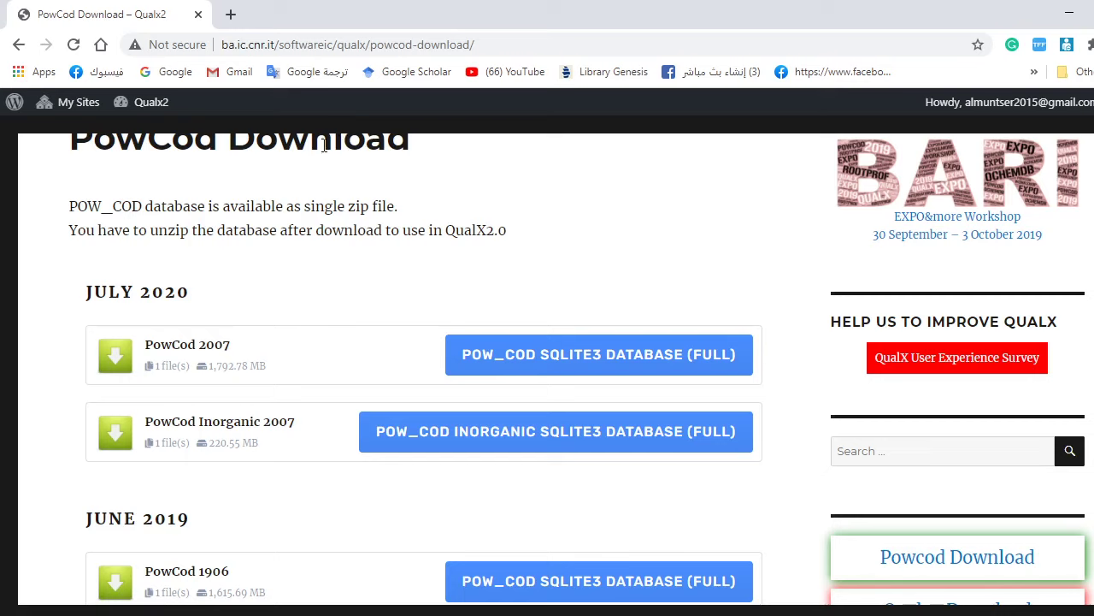
# - Minimize the browser and PowerPoint, then open the QualX2-221118_install64 folder inside the desktop folder XRD indexing by QualX
pyautogui.click(1069, 17)
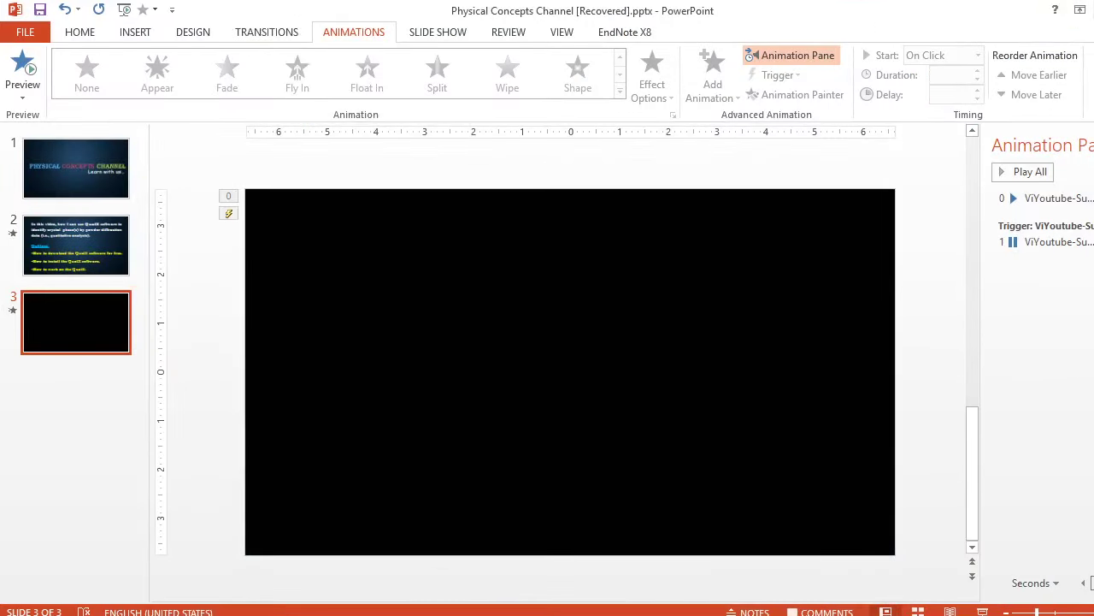
pyautogui.press('super+Down')
pyautogui.click(1069, 10)
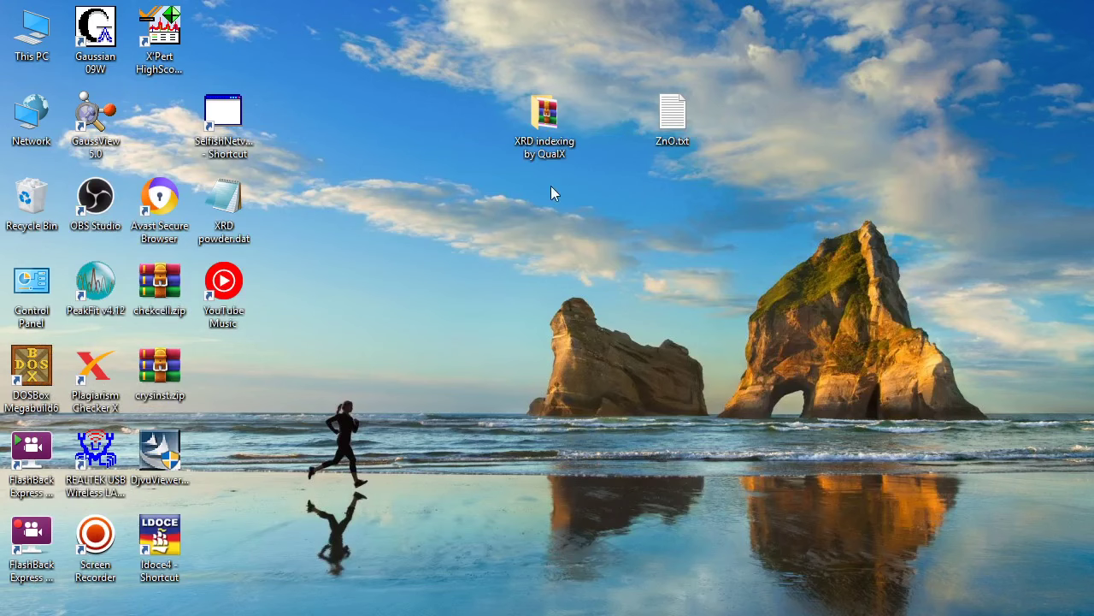
pyautogui.doubleClick(563, 132)
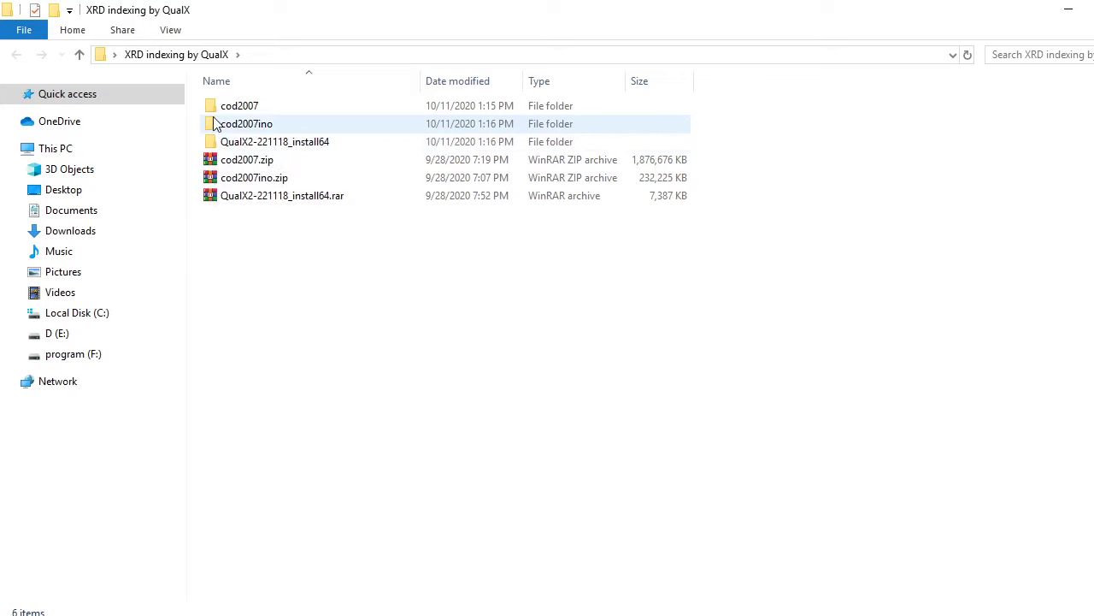
pyautogui.doubleClick(254, 143)
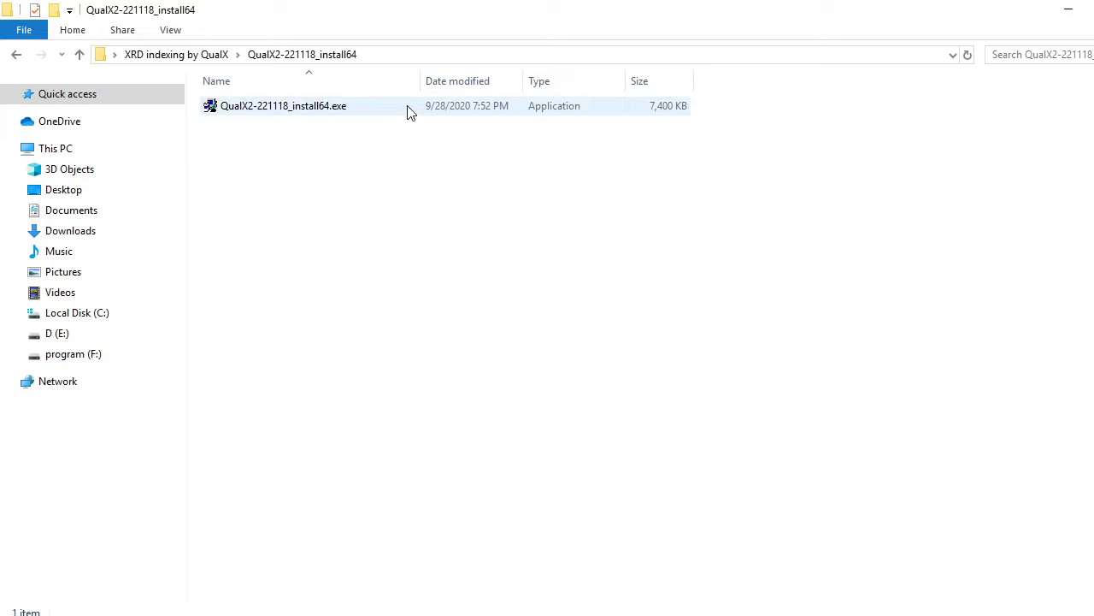
# - Install QualX from QualX2-221118_install64.exe, accepting the licence agreement and keeping the default folders and desktop icon option
pyautogui.doubleClick(383, 113)
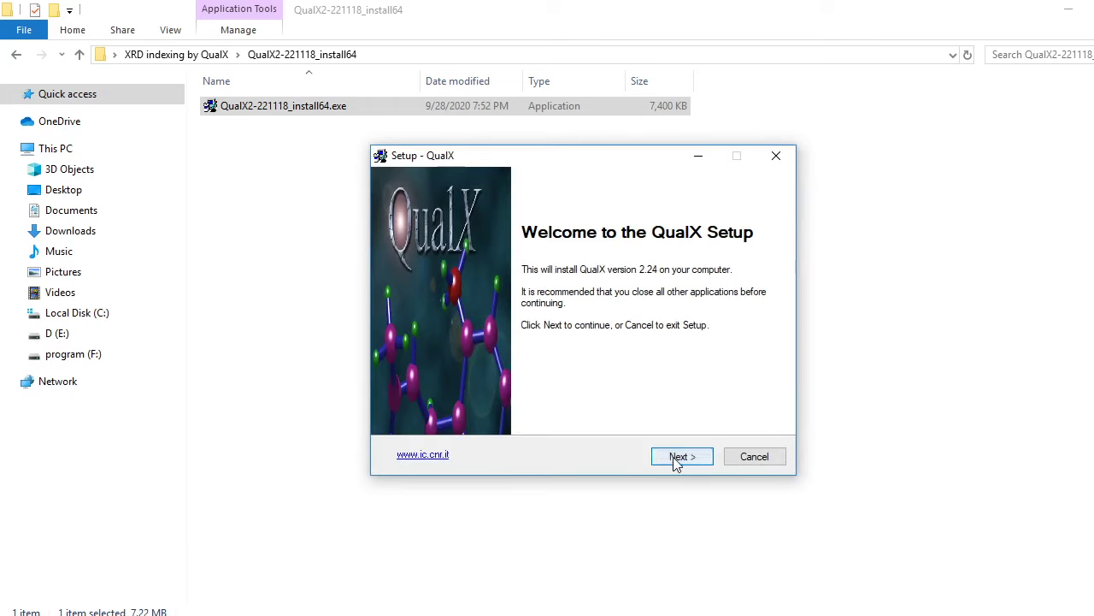
pyautogui.click(676, 456)
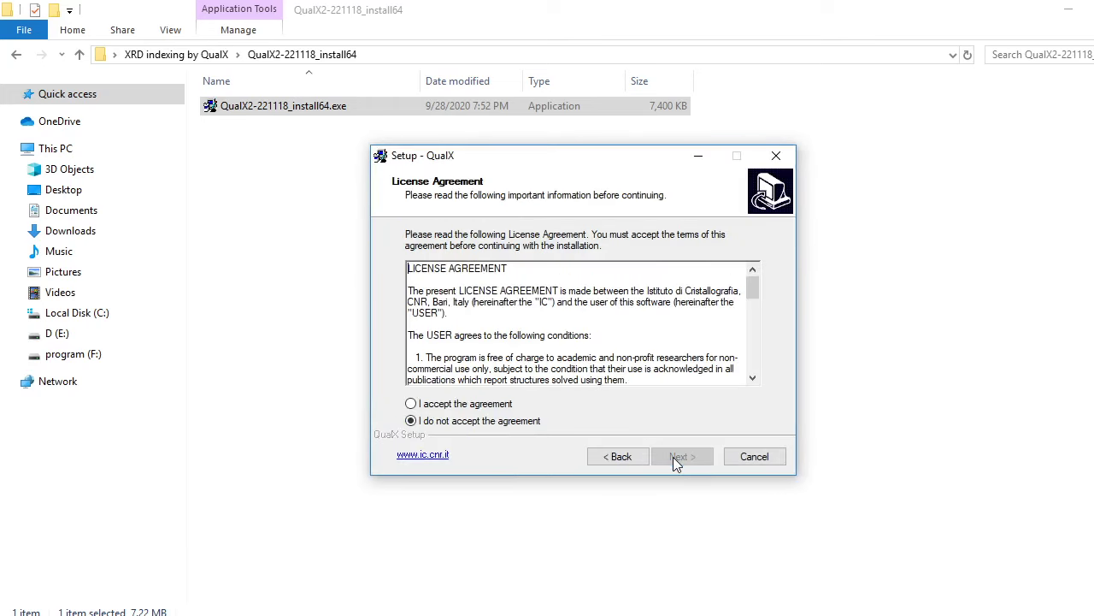
pyautogui.click(433, 404)
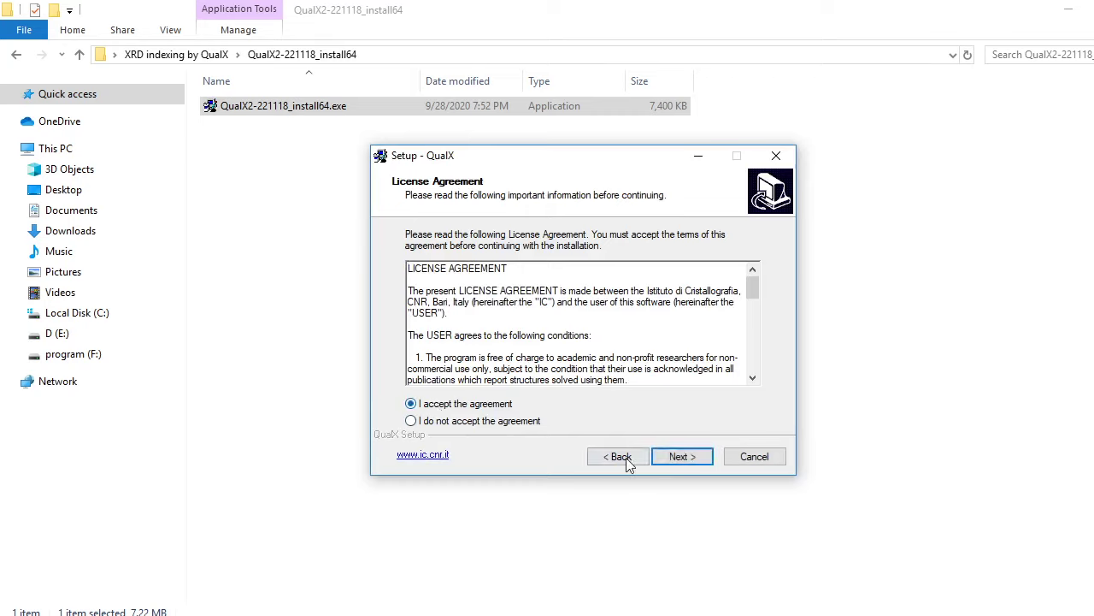
pyautogui.click(684, 458)
pyautogui.click(682, 458)
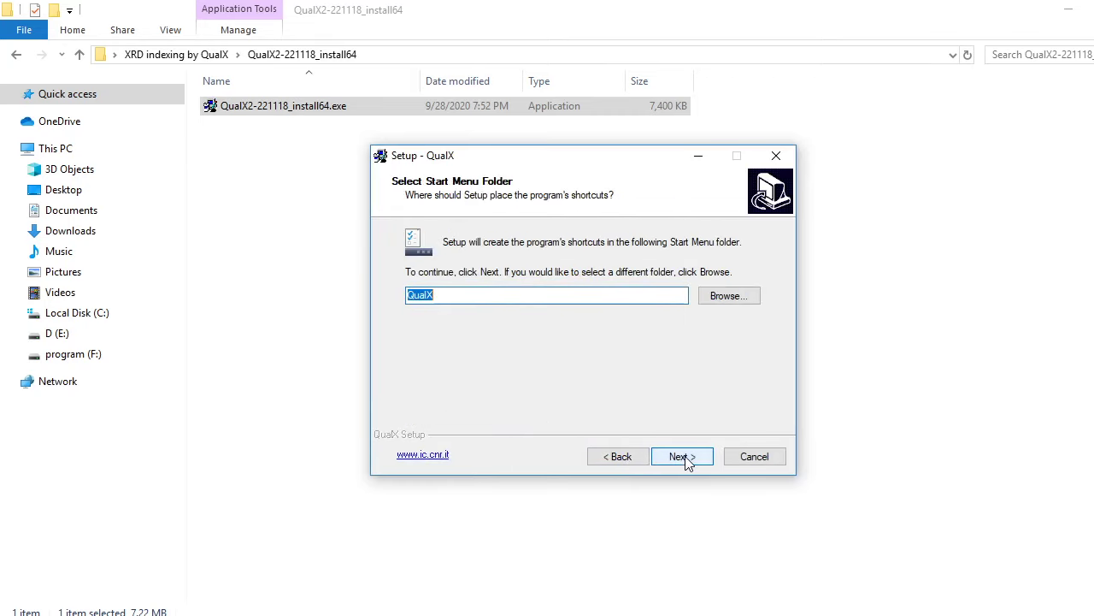
pyautogui.click(686, 460)
pyautogui.click(684, 459)
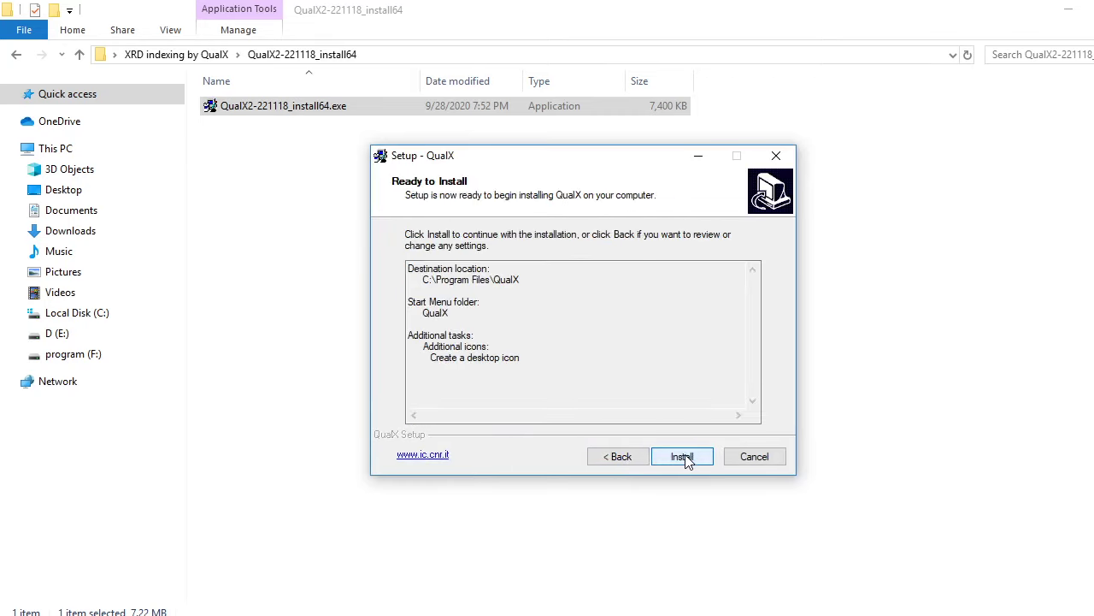
pyautogui.click(683, 457)
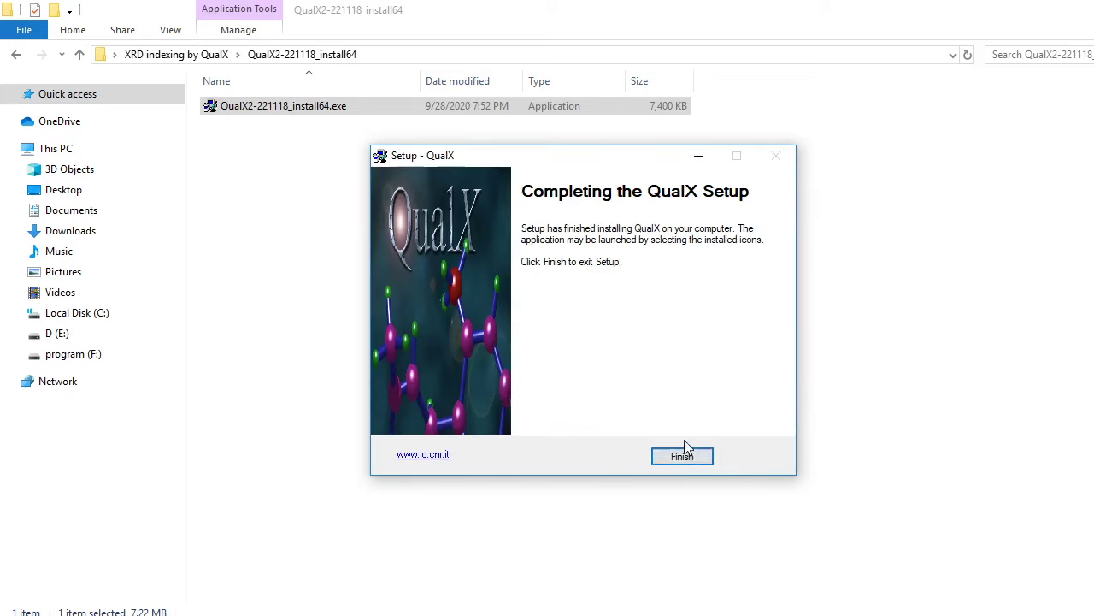
pyautogui.click(684, 458)
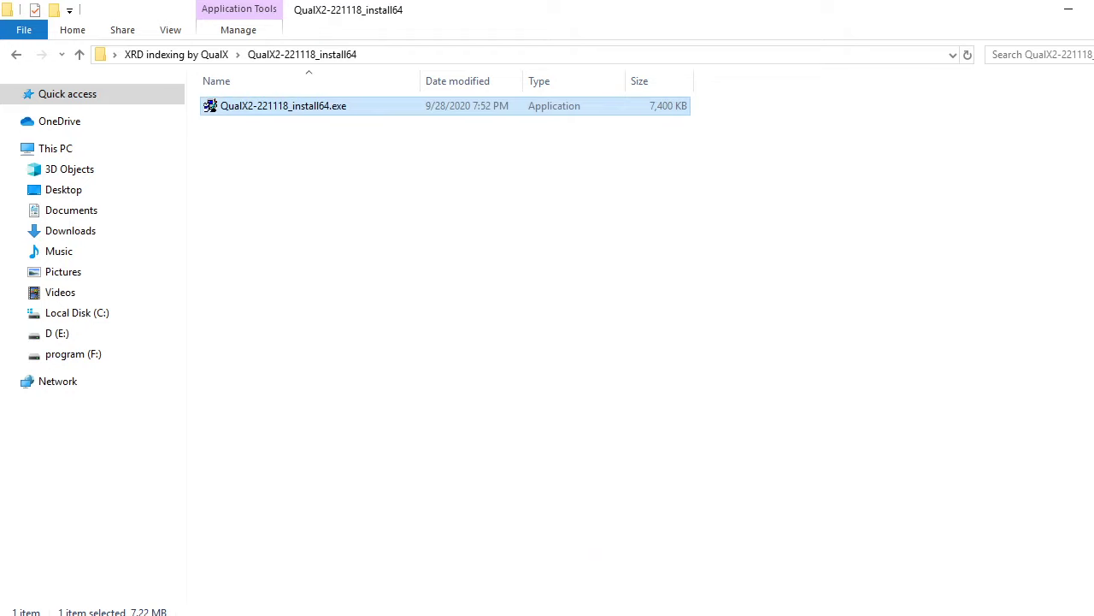
# - Show the desktop and launch QualX from its shortcut
pyautogui.press('super+d')
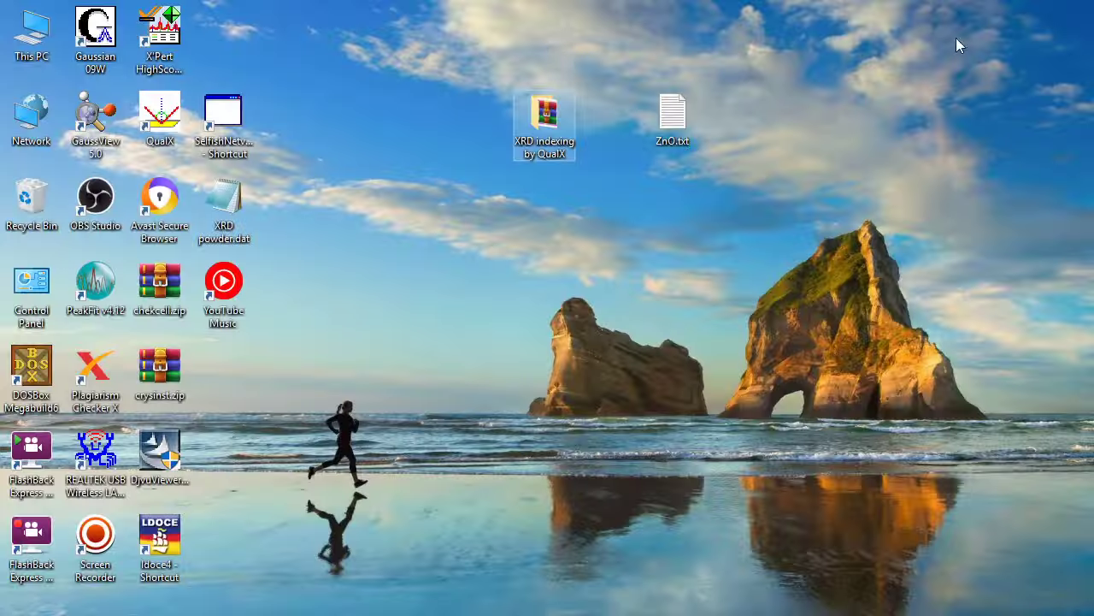
pyautogui.click(165, 120)
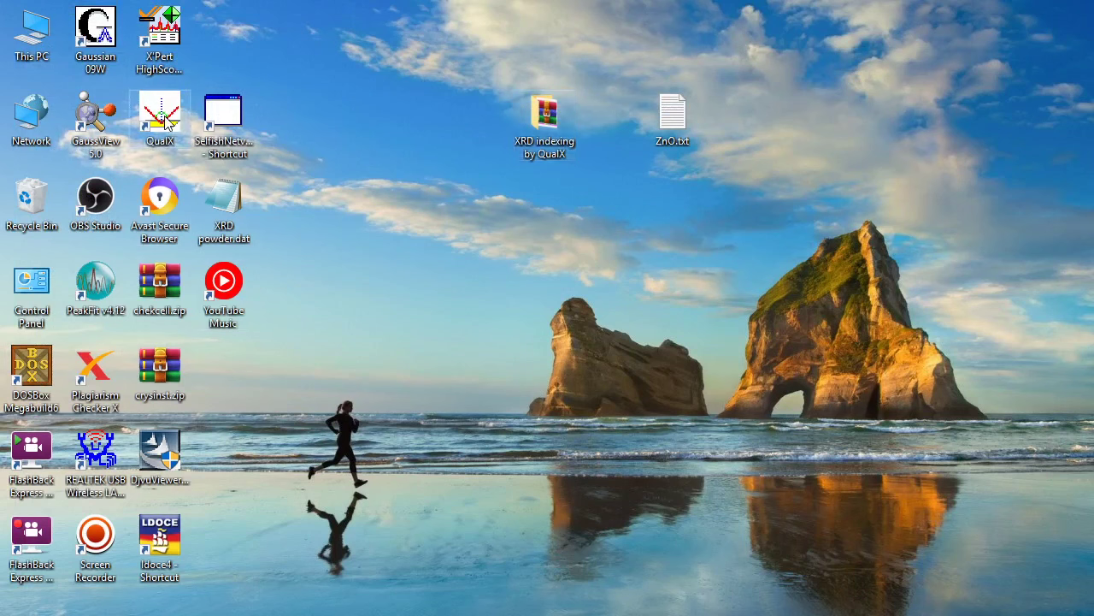
pyautogui.doubleClick(165, 120)
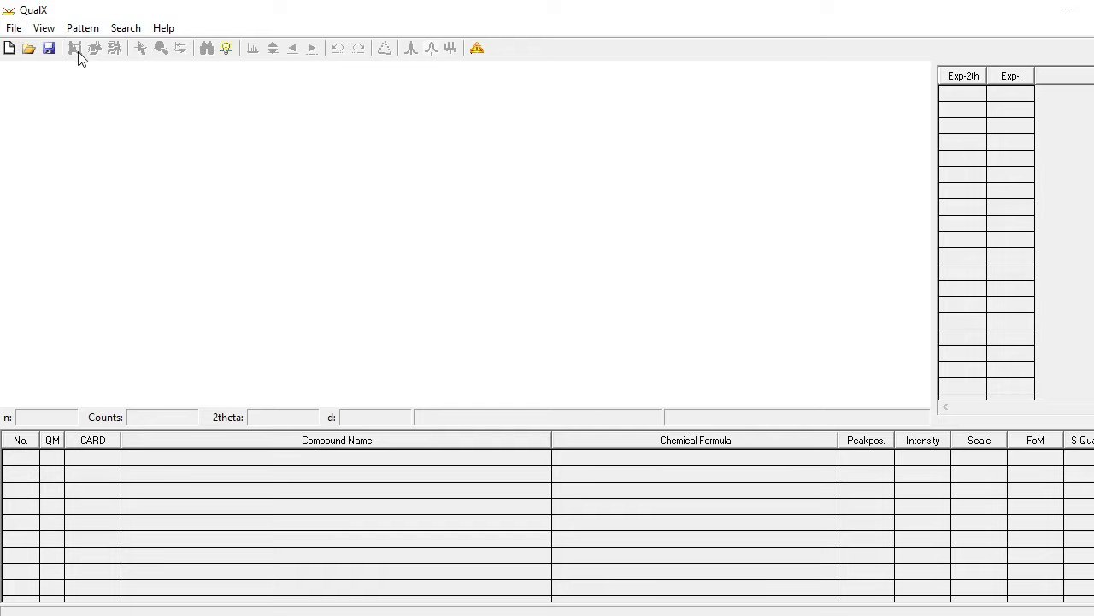
# - Open Database Indexation to list the installed databases
pyautogui.click(15, 31)
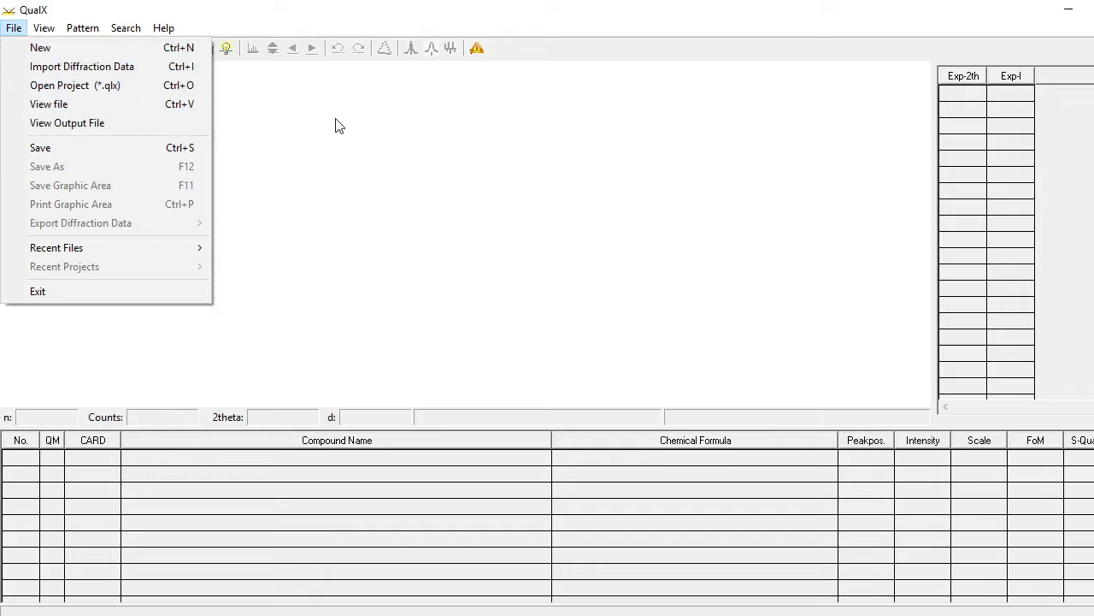
pyautogui.click(285, 114)
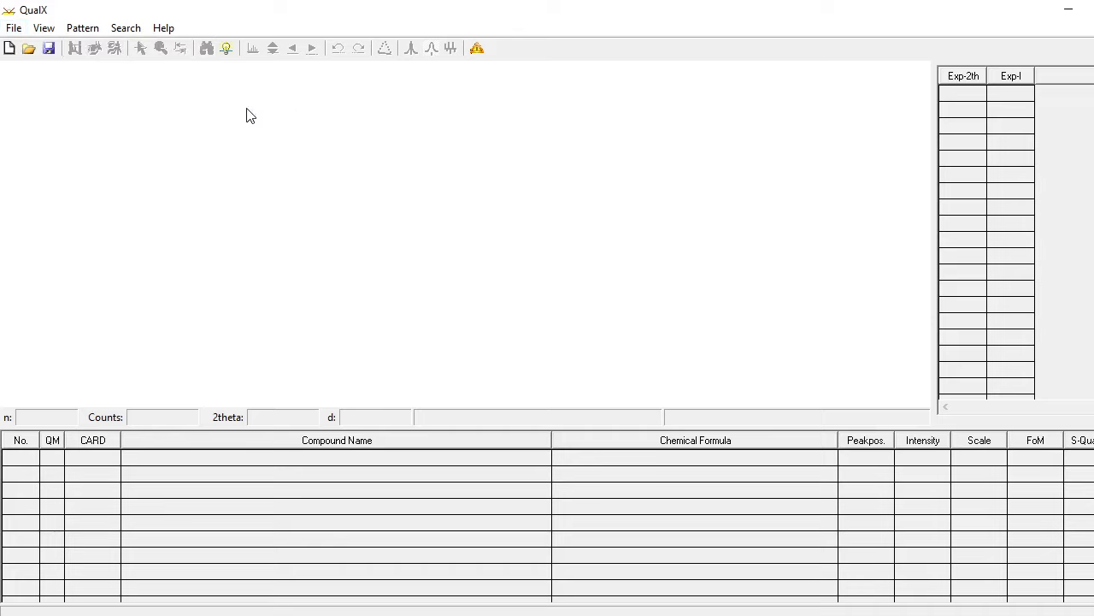
pyautogui.click(44, 29)
pyautogui.moveTo(137, 31)
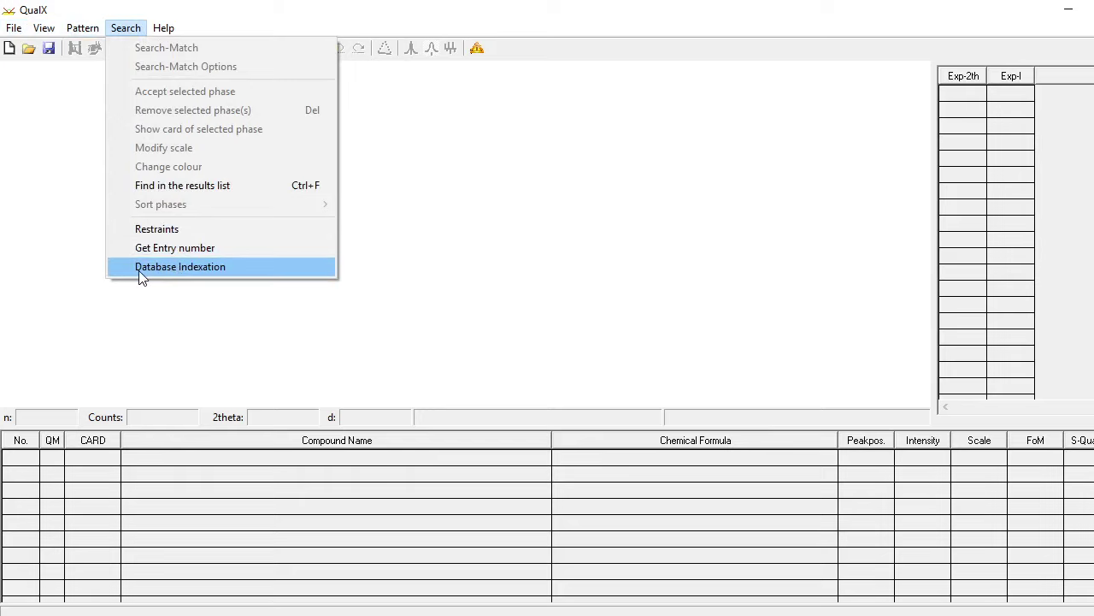
pyautogui.click(224, 267)
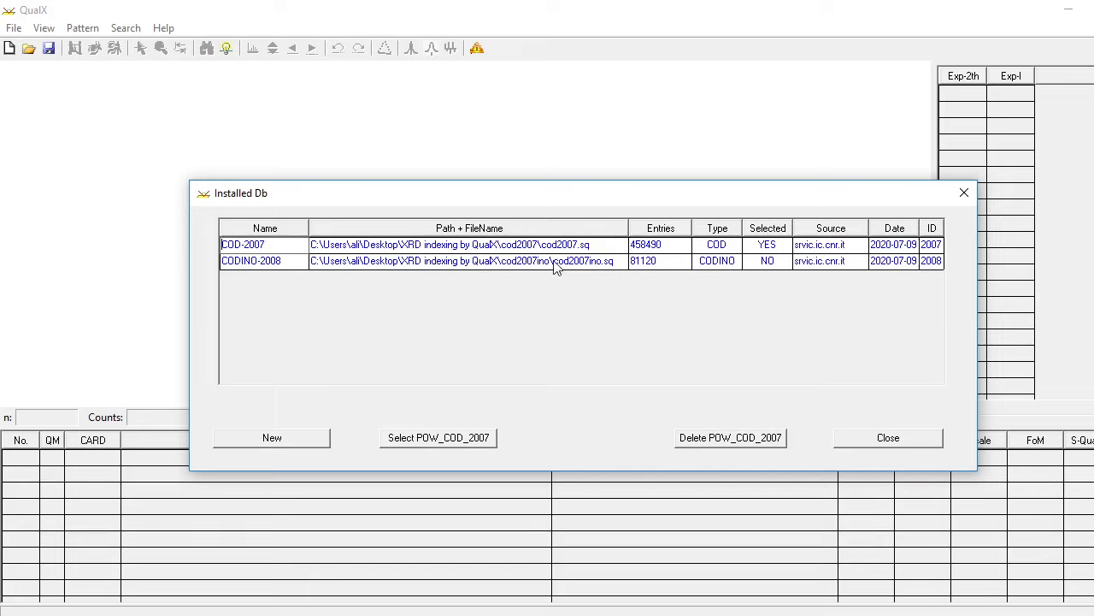
# - Delete the COD-2007 and CODINO-2008 databases from the installed database list
pyautogui.click(598, 261)
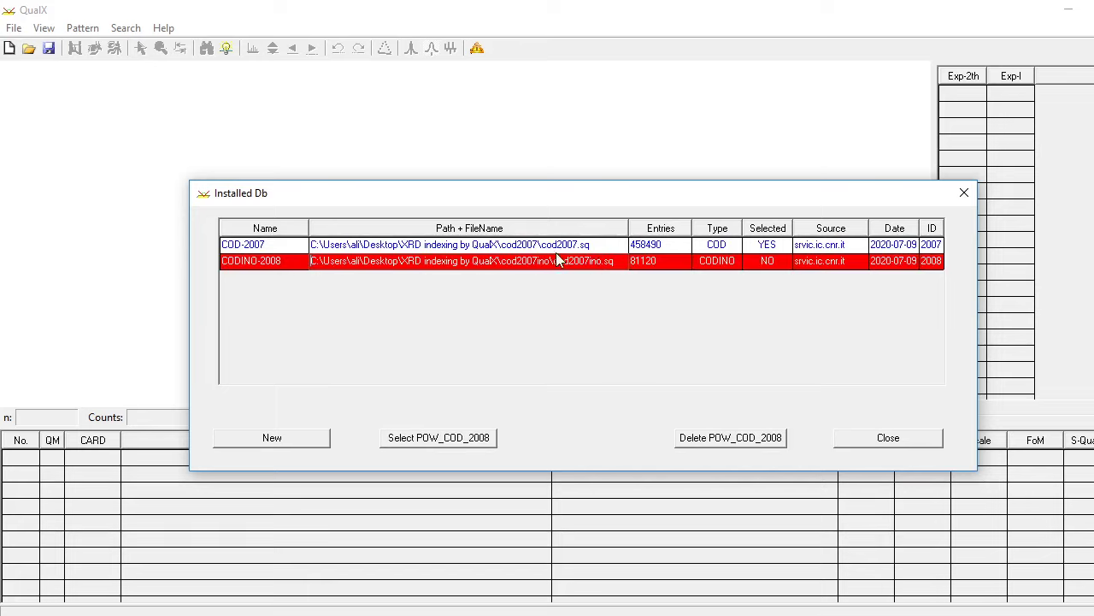
pyautogui.click(575, 245)
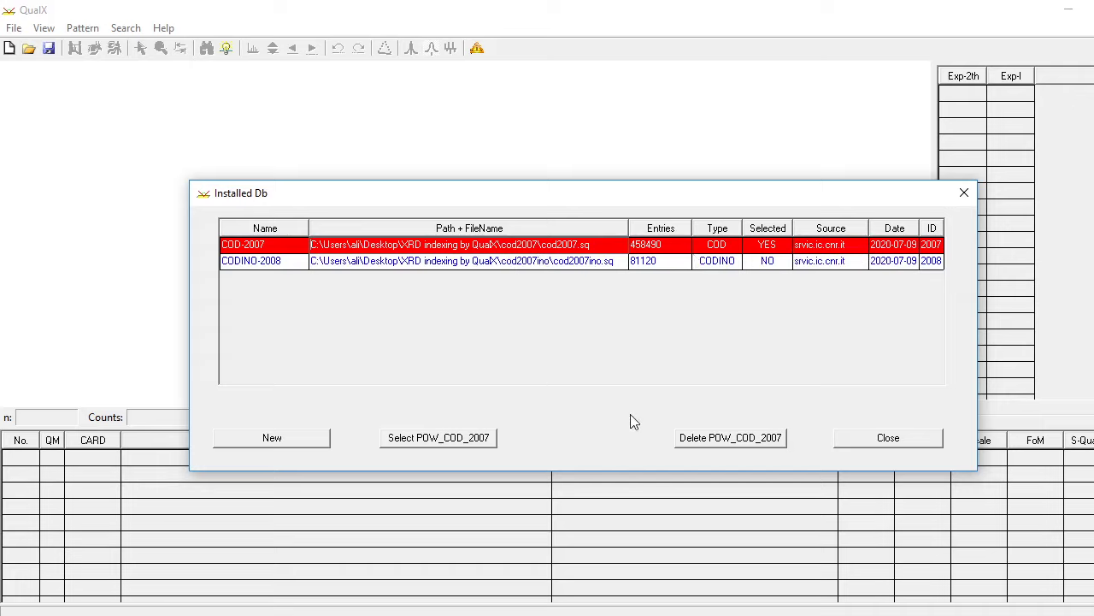
pyautogui.click(723, 442)
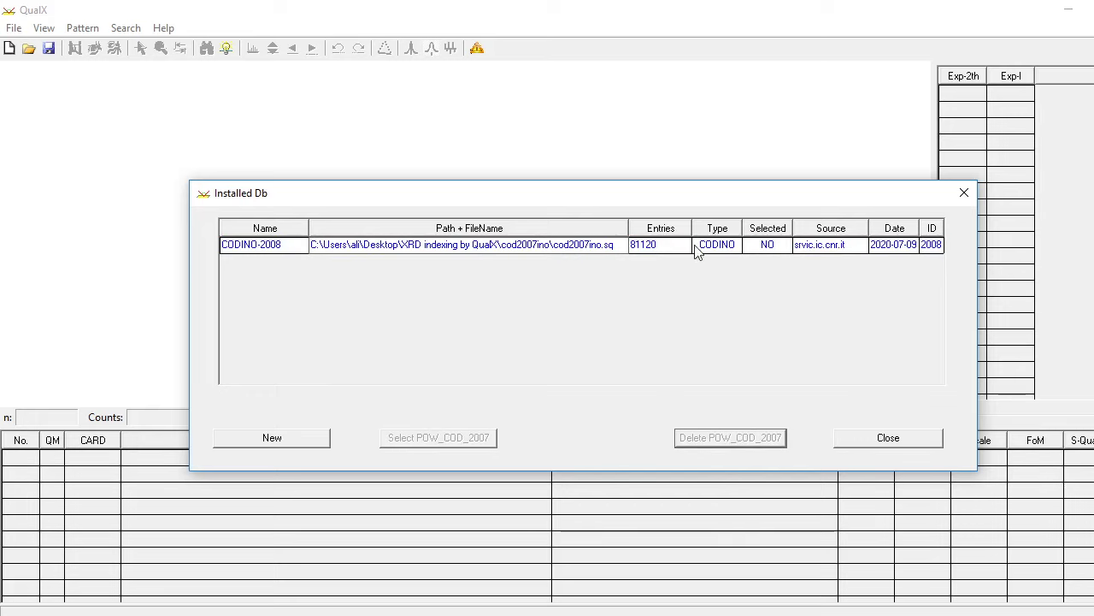
pyautogui.click(700, 243)
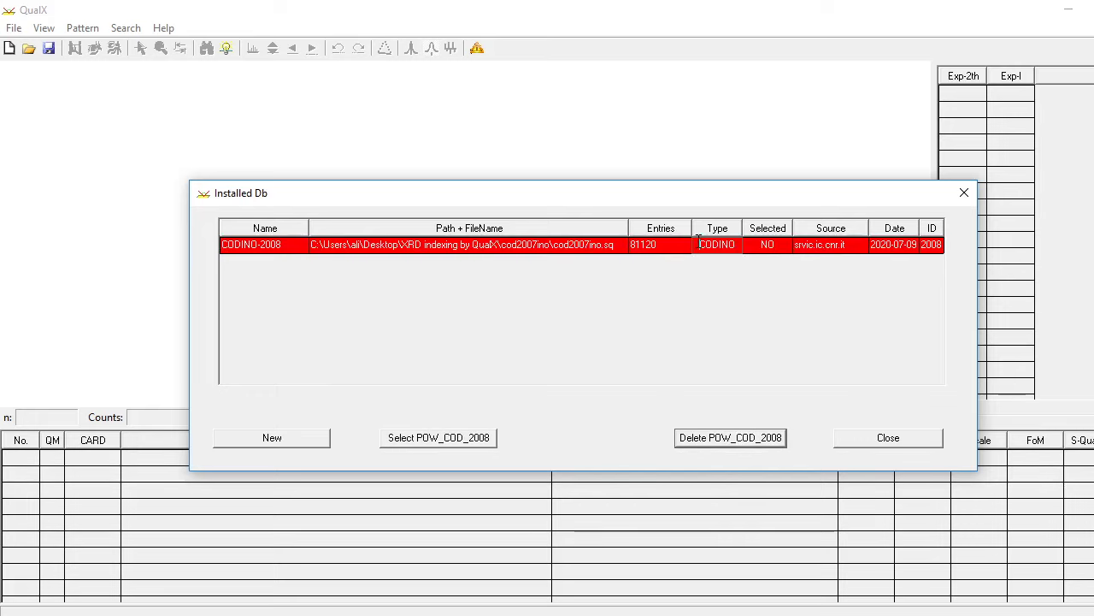
pyautogui.click(739, 446)
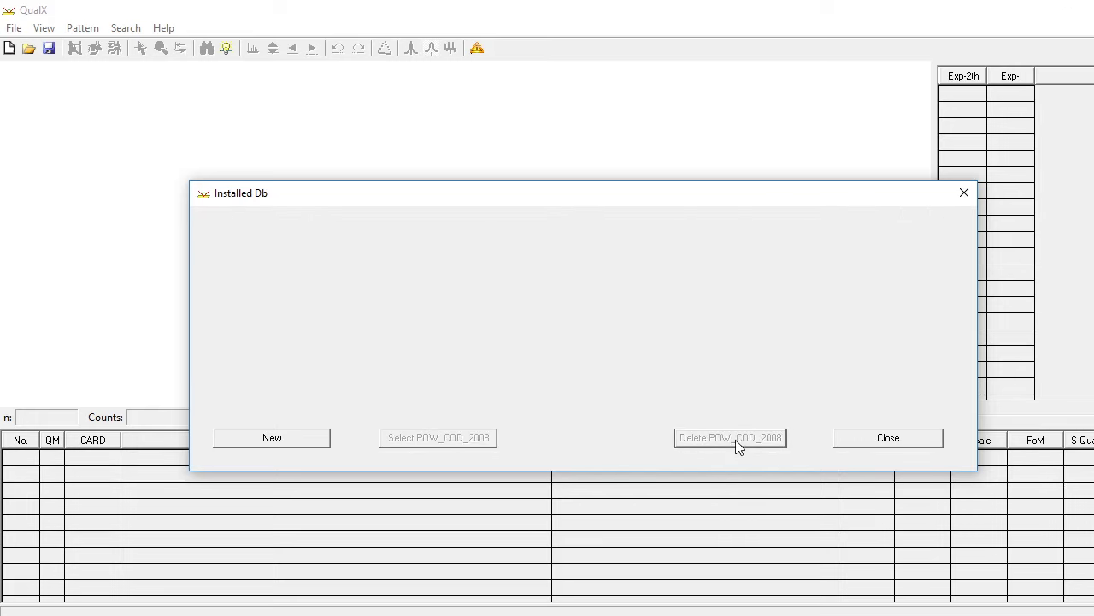
# - Add cod2007.sq as a new database from the cod2007 folder inside XRD indexing by QualX on the desktop
pyautogui.click(282, 440)
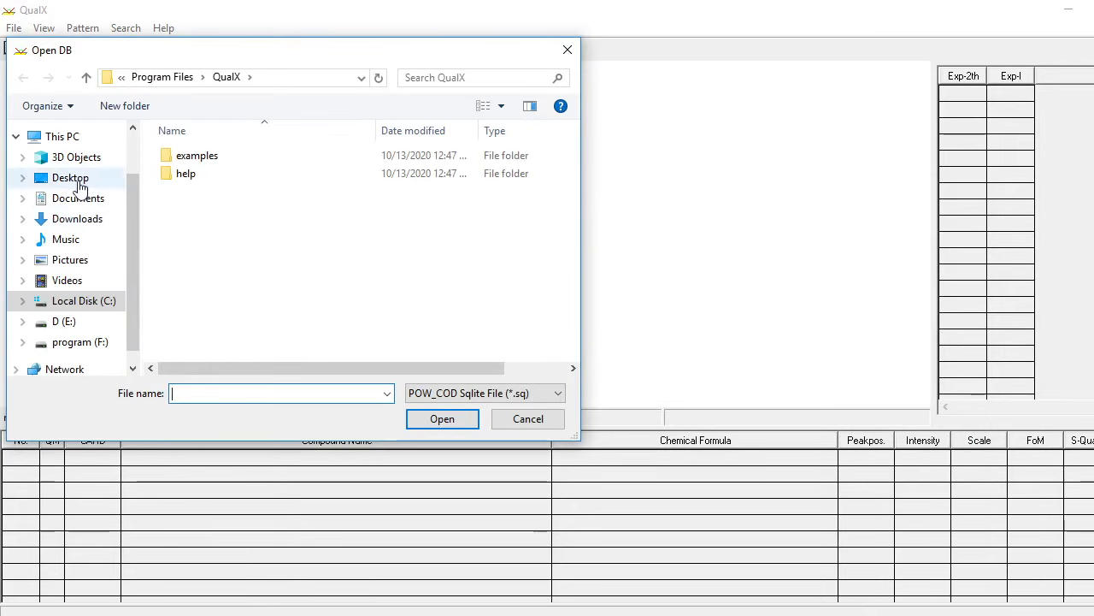
pyautogui.click(74, 177)
pyautogui.doubleClick(258, 205)
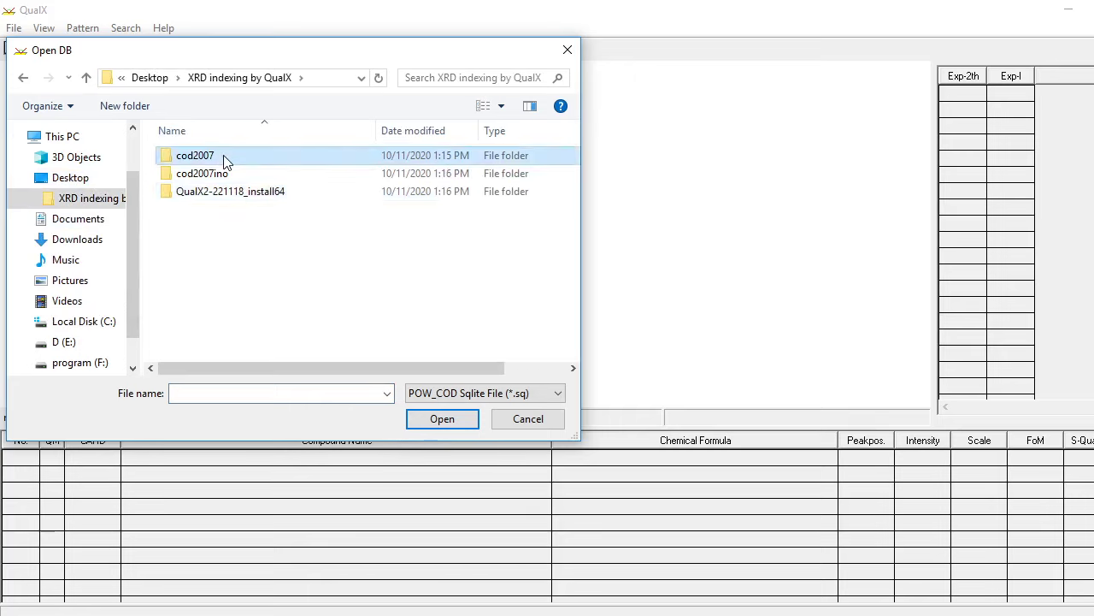
pyautogui.doubleClick(225, 159)
pyautogui.click(239, 160)
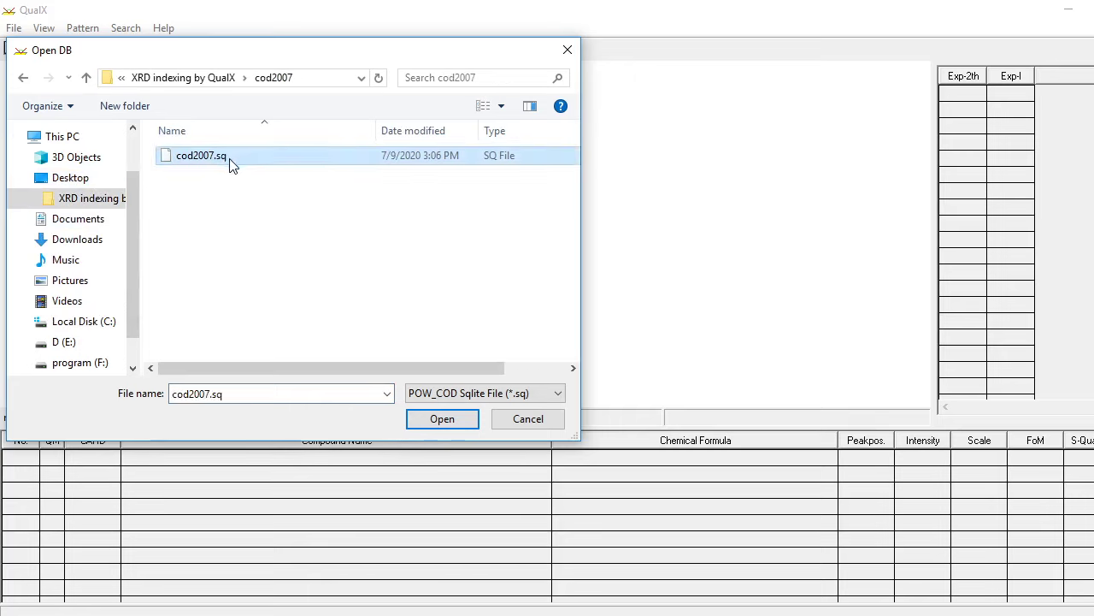
pyautogui.click(443, 420)
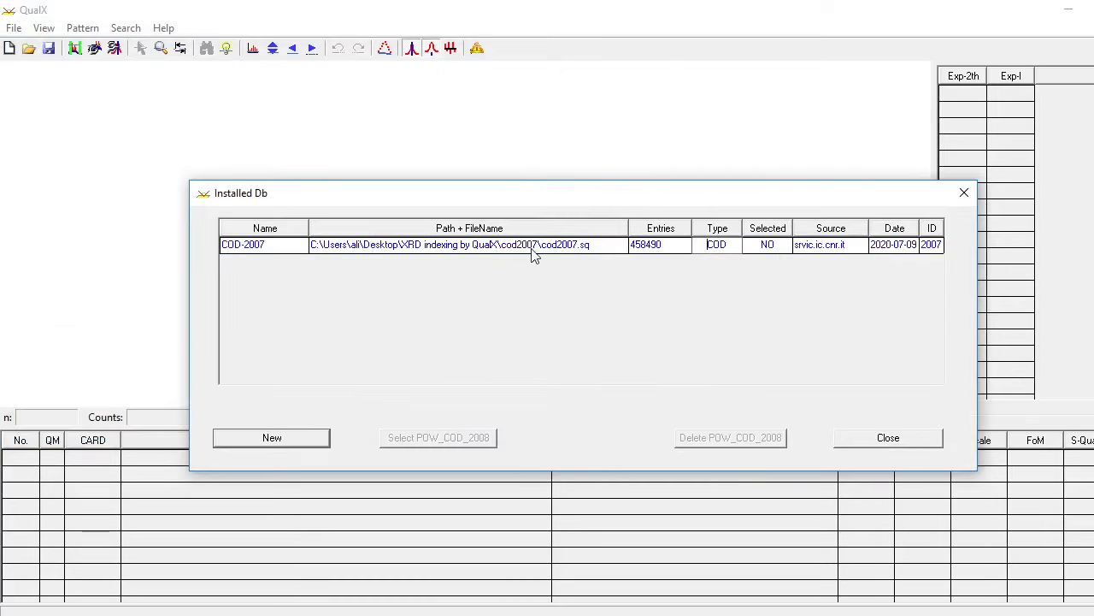
# - Add cod2007ino.sq as another new database from the cod2007ino folder
pyautogui.click(288, 441)
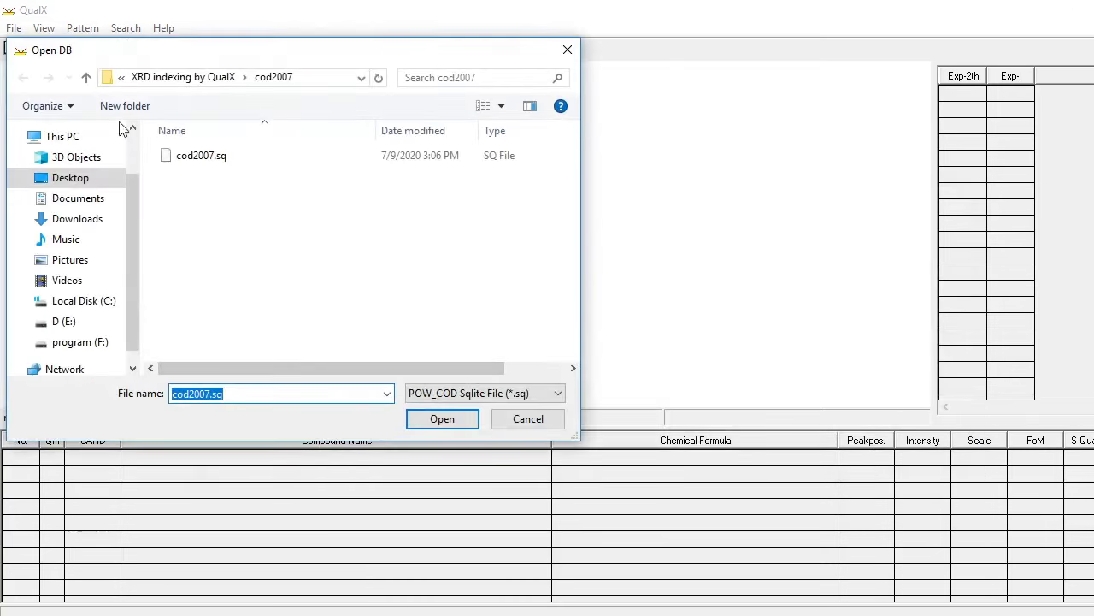
pyautogui.click(86, 78)
pyautogui.doubleClick(196, 177)
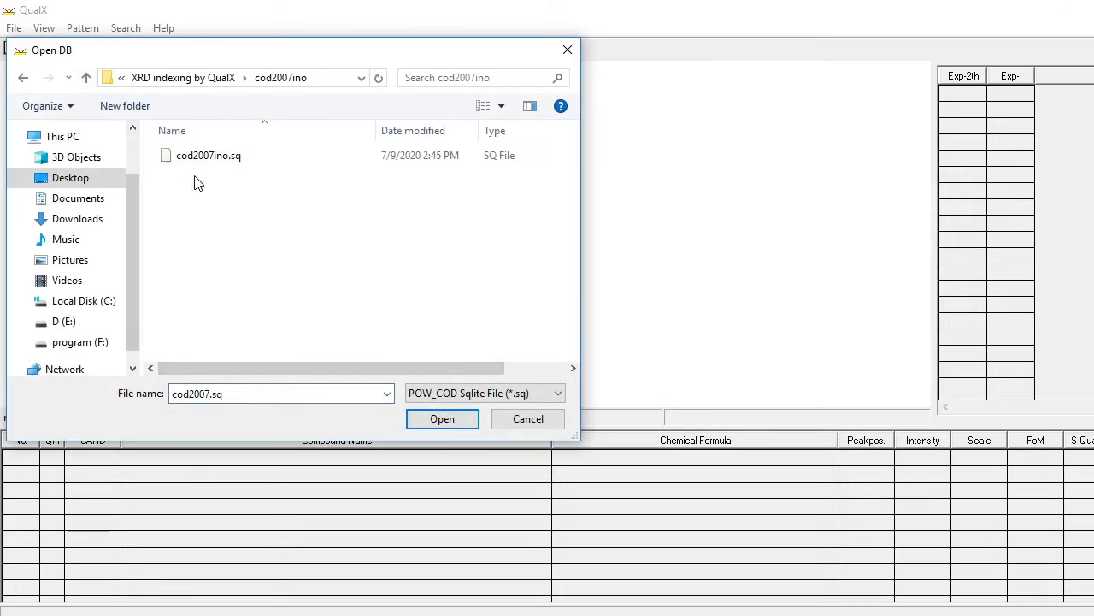
pyautogui.click(206, 156)
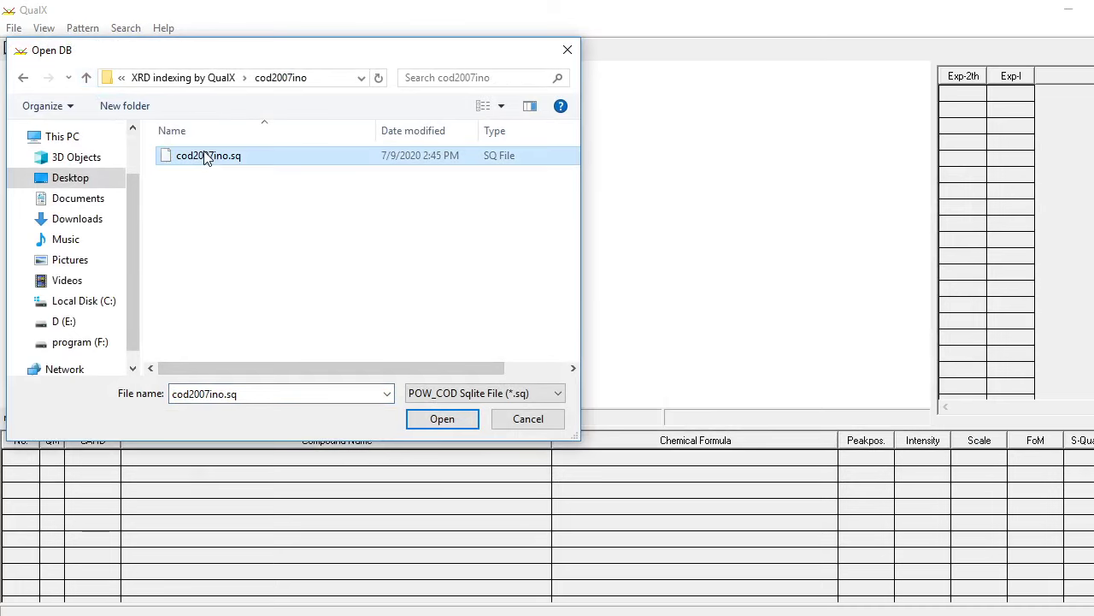
pyautogui.click(448, 421)
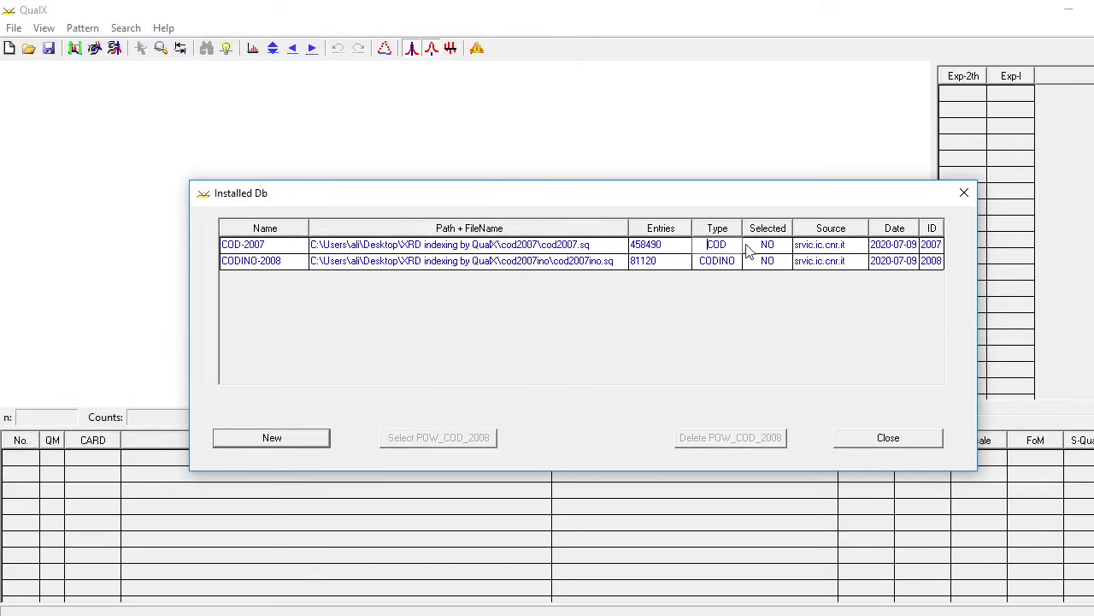
# - Select COD-2007 as the active database and close the installed database list
pyautogui.click(617, 244)
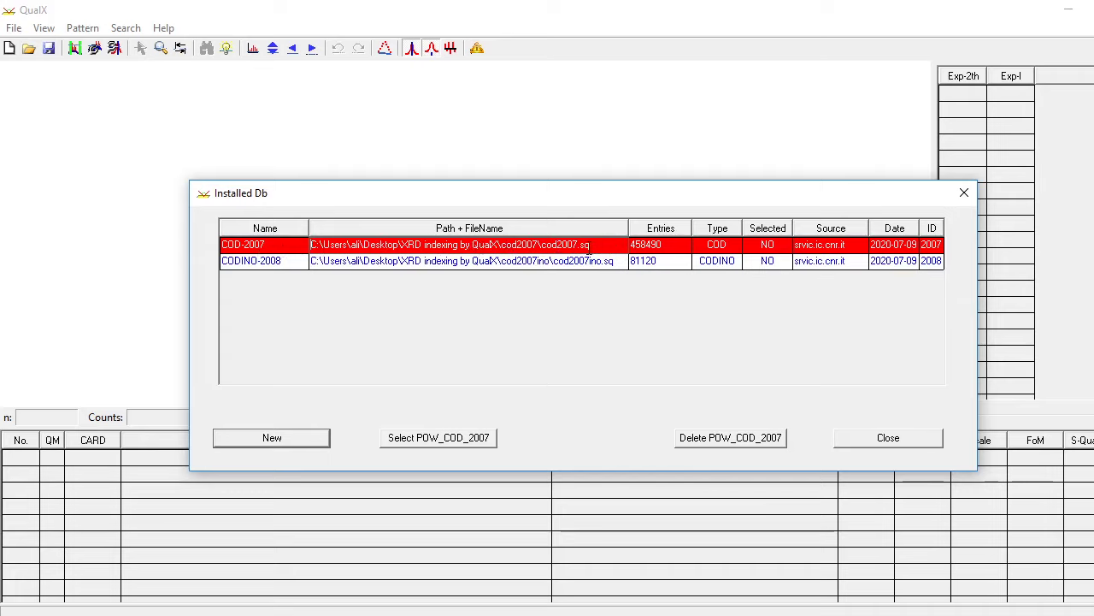
pyautogui.click(293, 264)
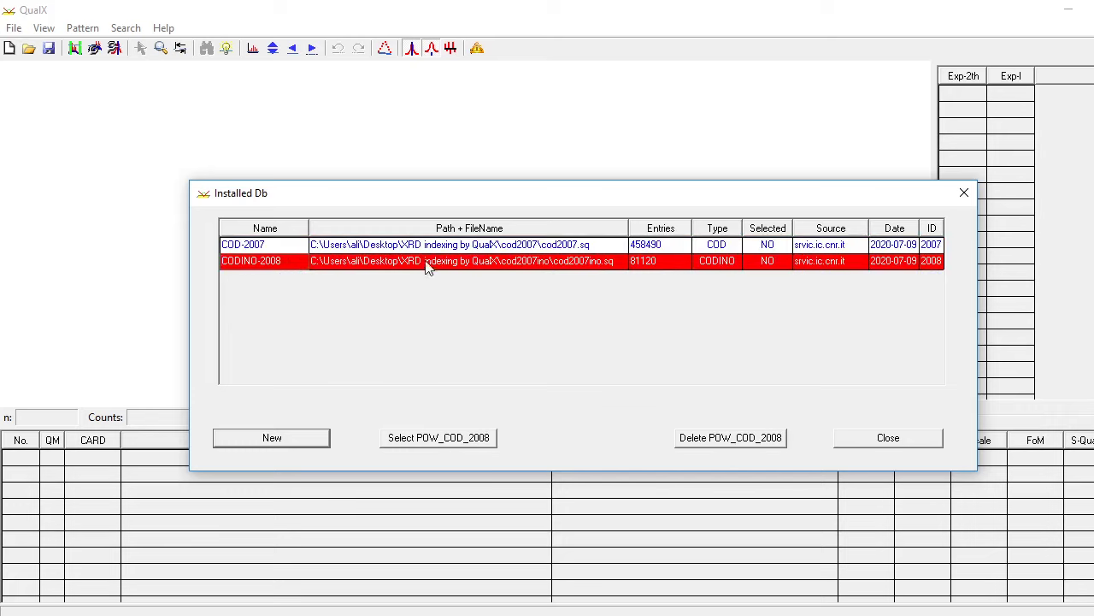
pyautogui.click(345, 246)
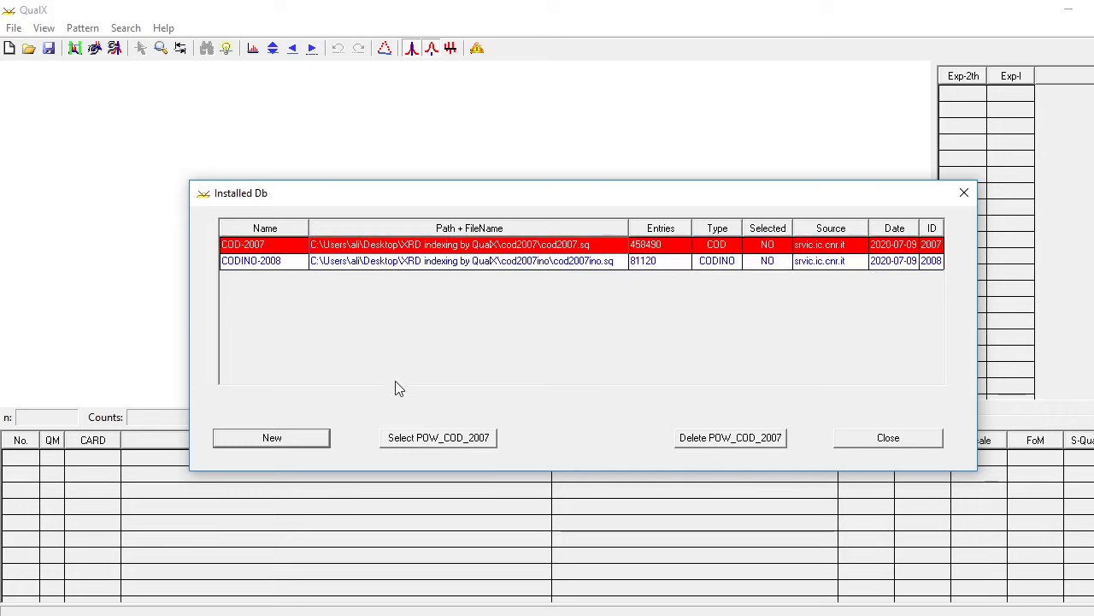
pyautogui.click(429, 445)
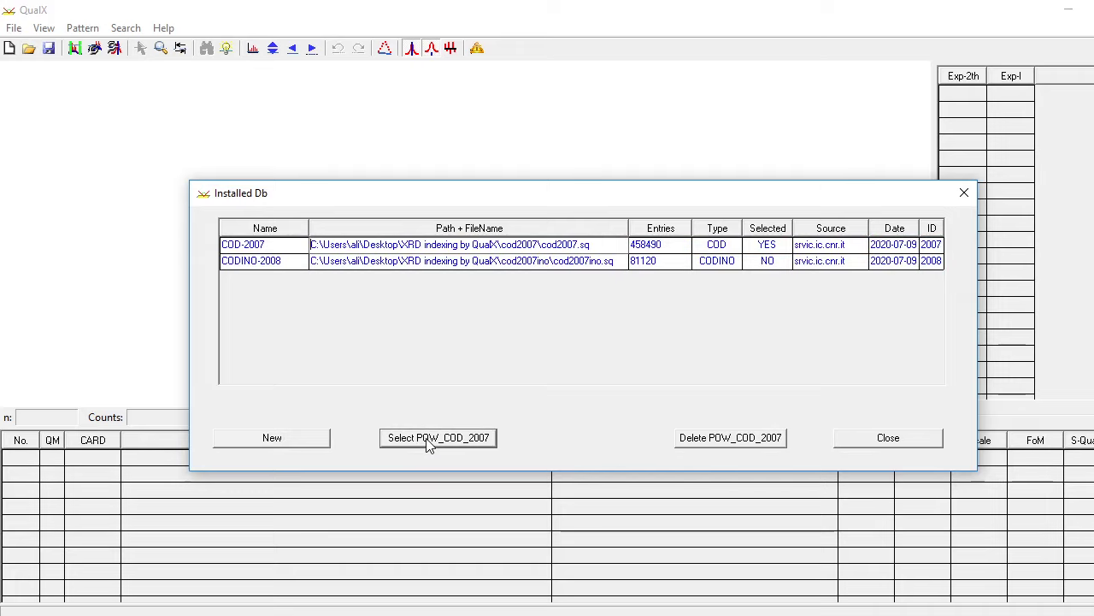
pyautogui.click(895, 438)
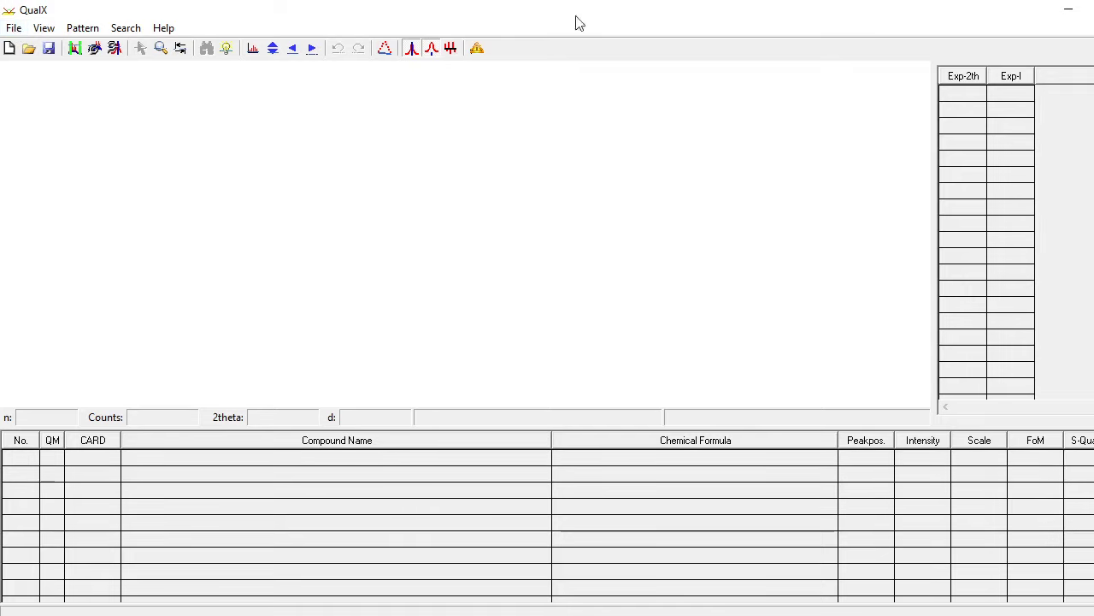
# - Examine the file formats accepted by Import Diffraction Data, then cancel the import
pyautogui.click(1069, 8)
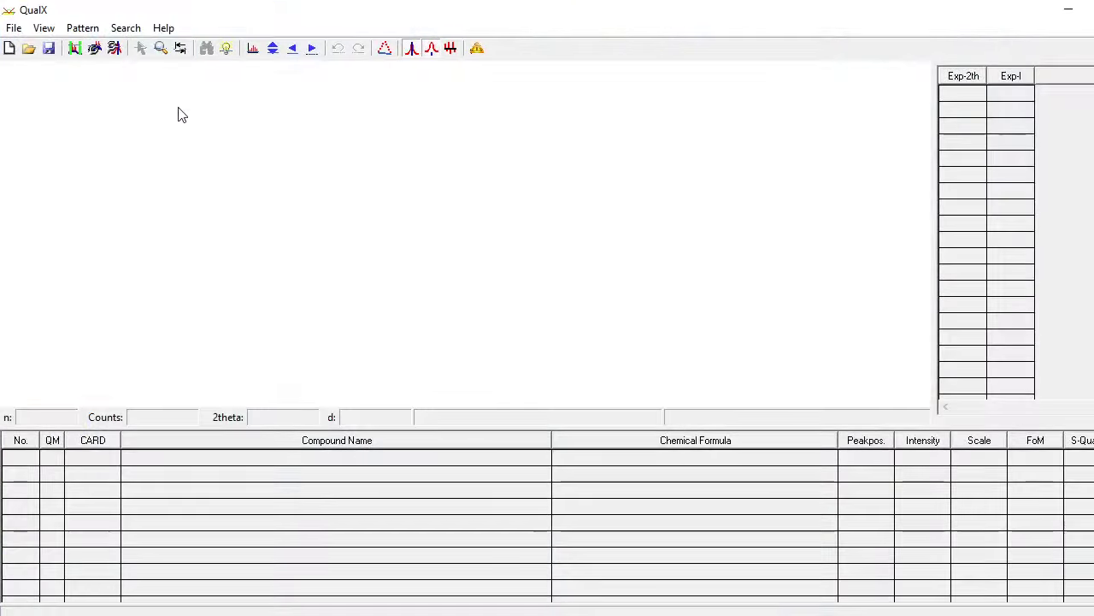
pyautogui.click(13, 28)
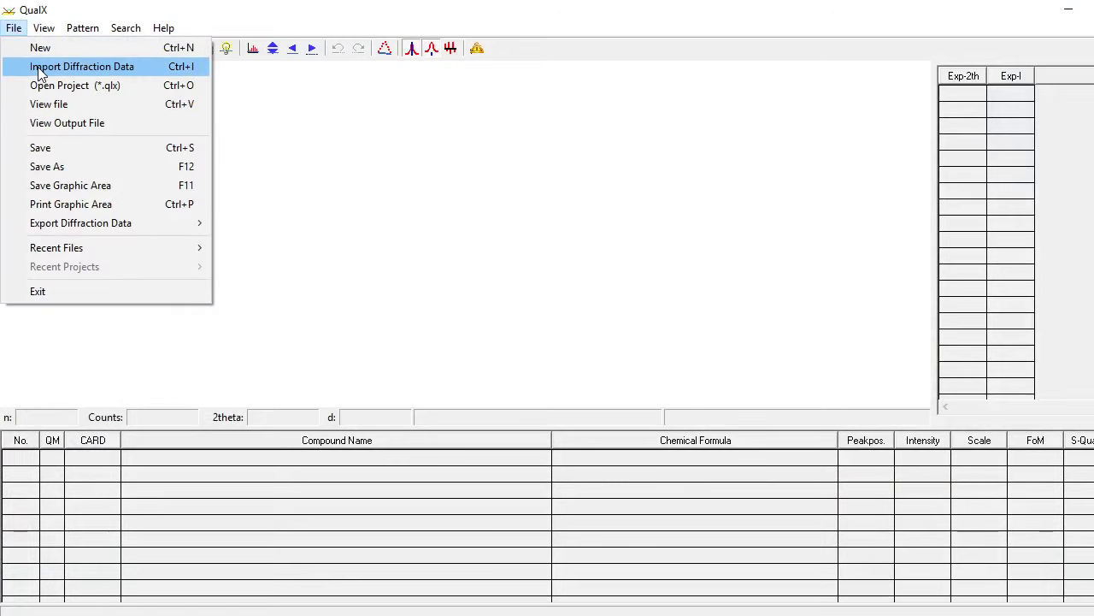
pyautogui.click(112, 66)
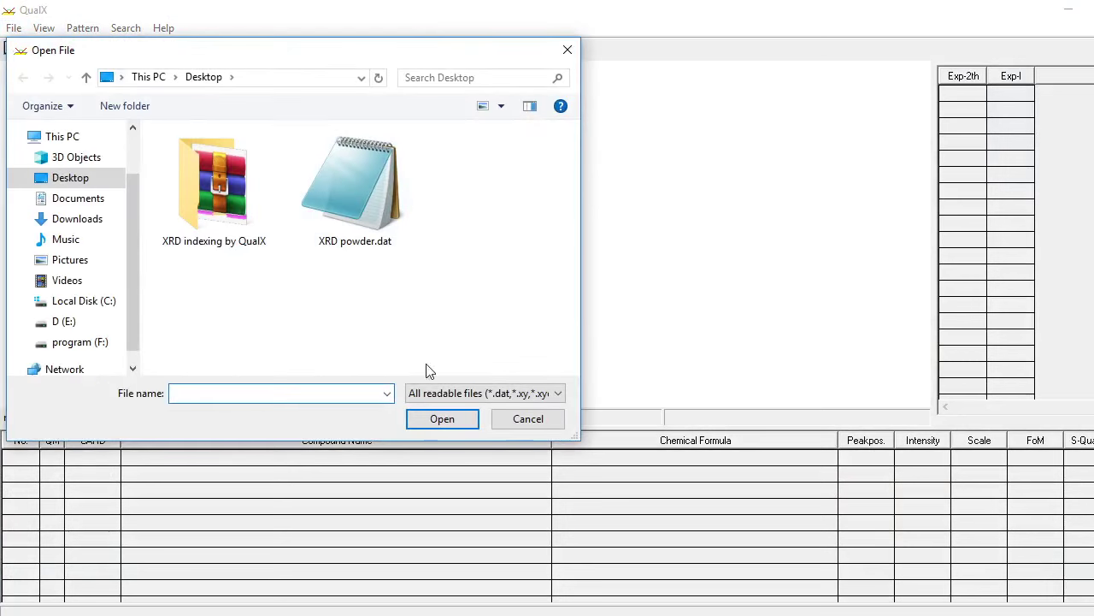
pyautogui.click(526, 393)
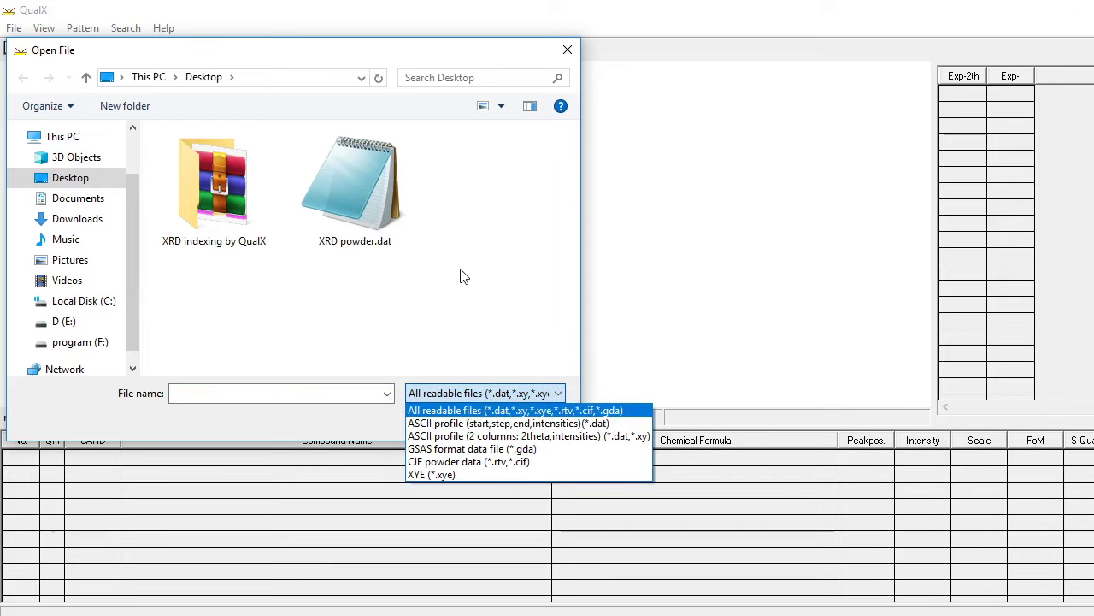
pyautogui.click(498, 288)
pyautogui.click(568, 49)
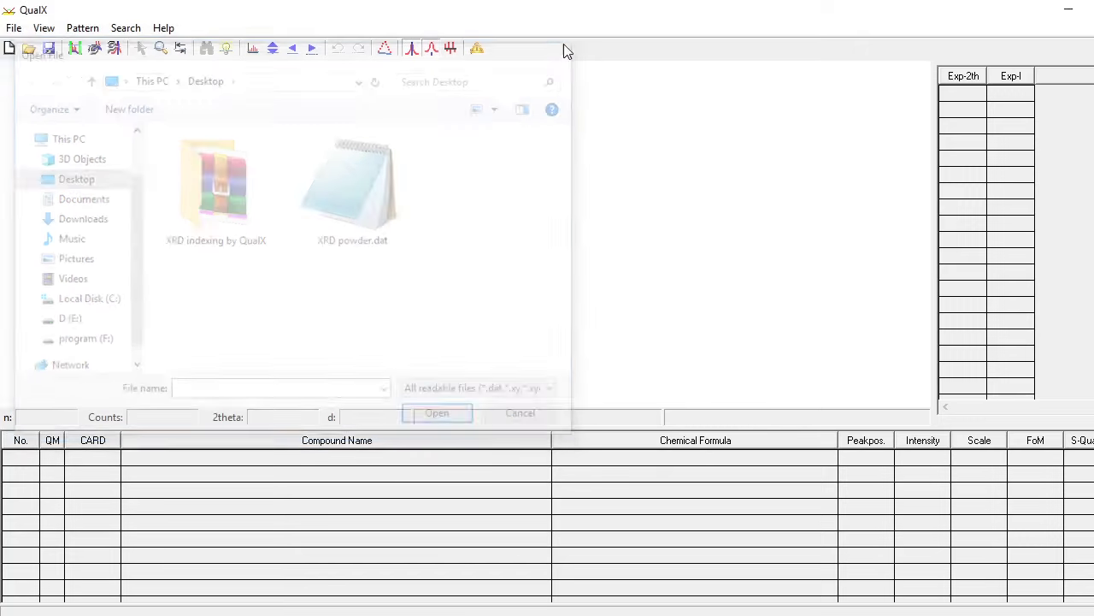
# - Minimize QualX and change the extension of the desktop file ZnO.txt, renaming it ZnO.dat
pyautogui.click(1068, 8)
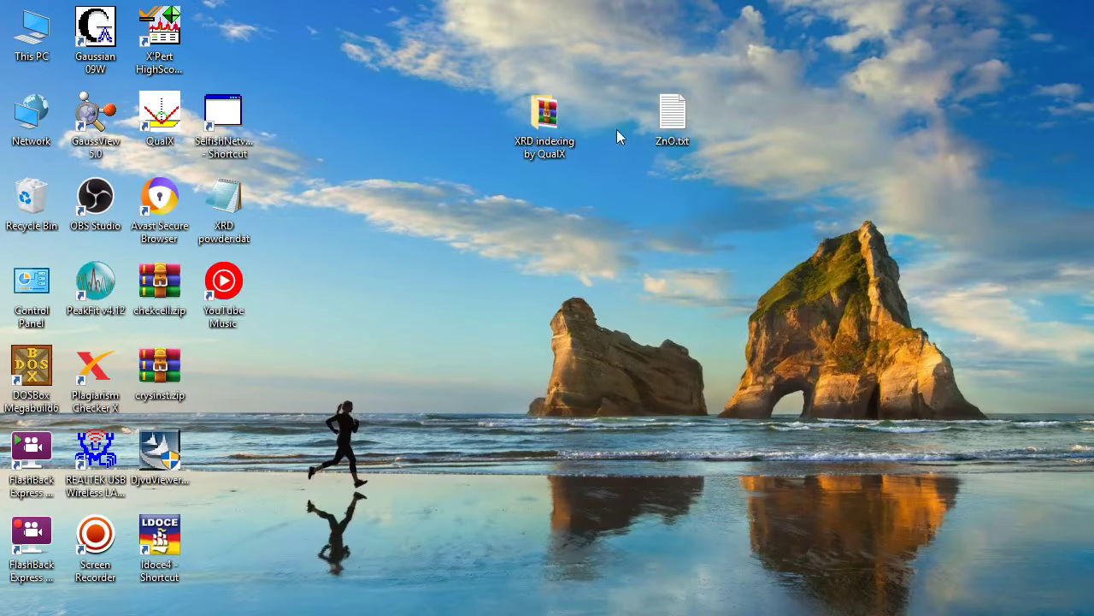
pyautogui.rightClick(674, 130)
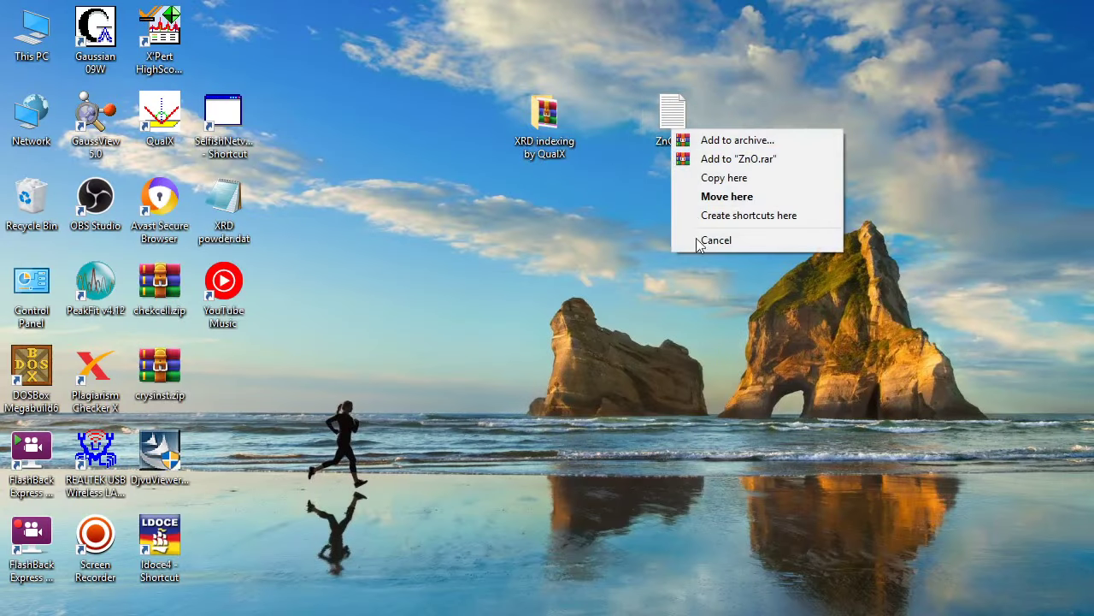
pyautogui.rightClick(668, 103)
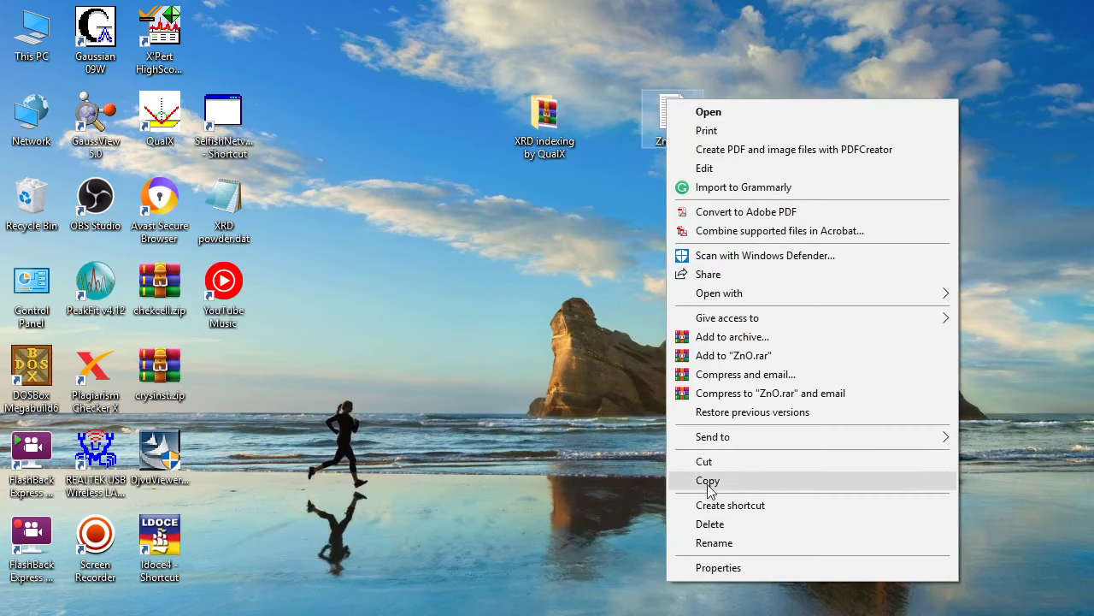
pyautogui.click(718, 543)
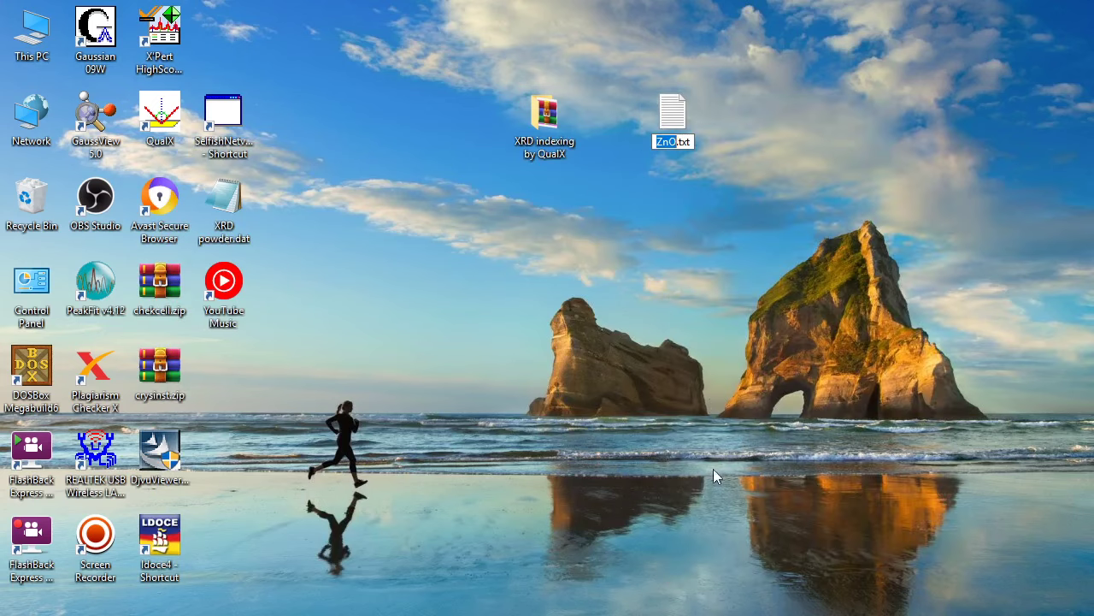
pyautogui.doubleClick(682, 143)
pyautogui.write('dat')
pyautogui.press('Return')
pyautogui.click(646, 328)
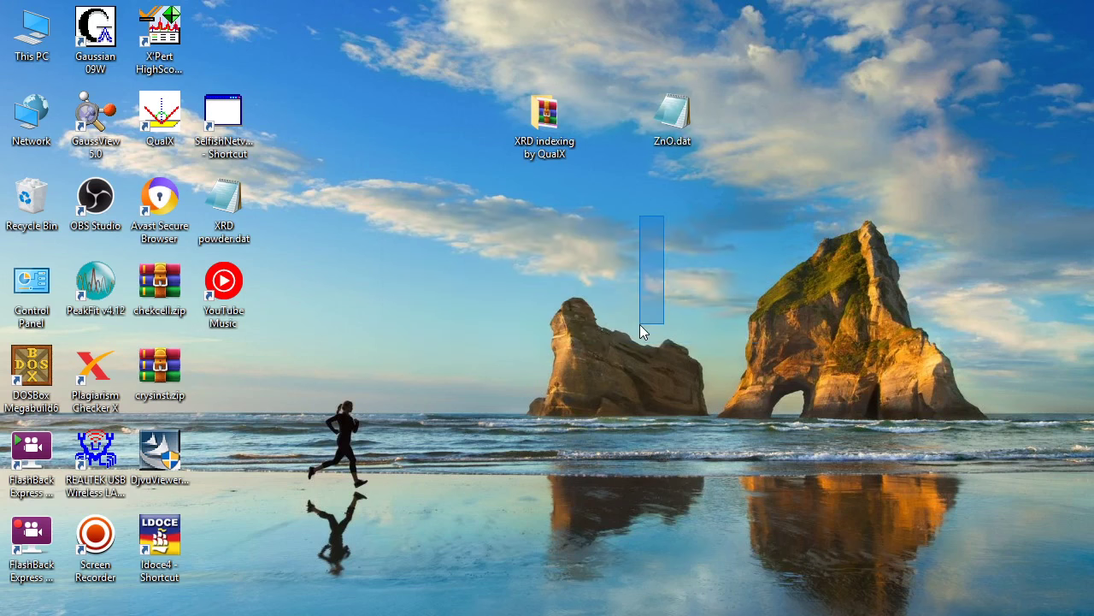
pyautogui.moveTo(642, 334); pyautogui.dragTo(615, 147)
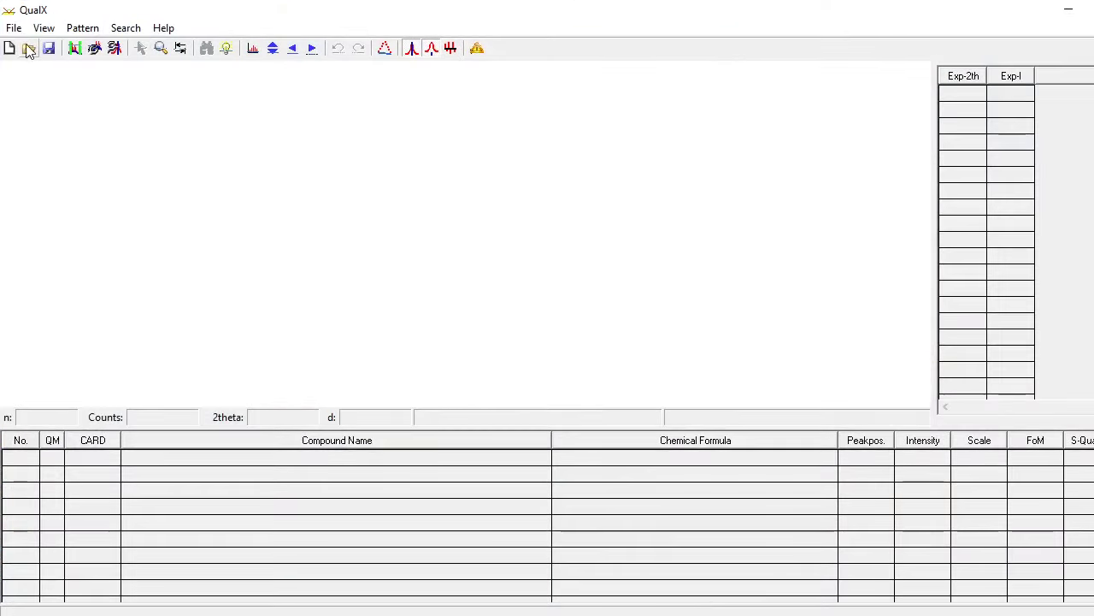
# - Import the diffraction data file ZnO.dat from the desktop and set its radiation wavelength to Cu
pyautogui.click(14, 28)
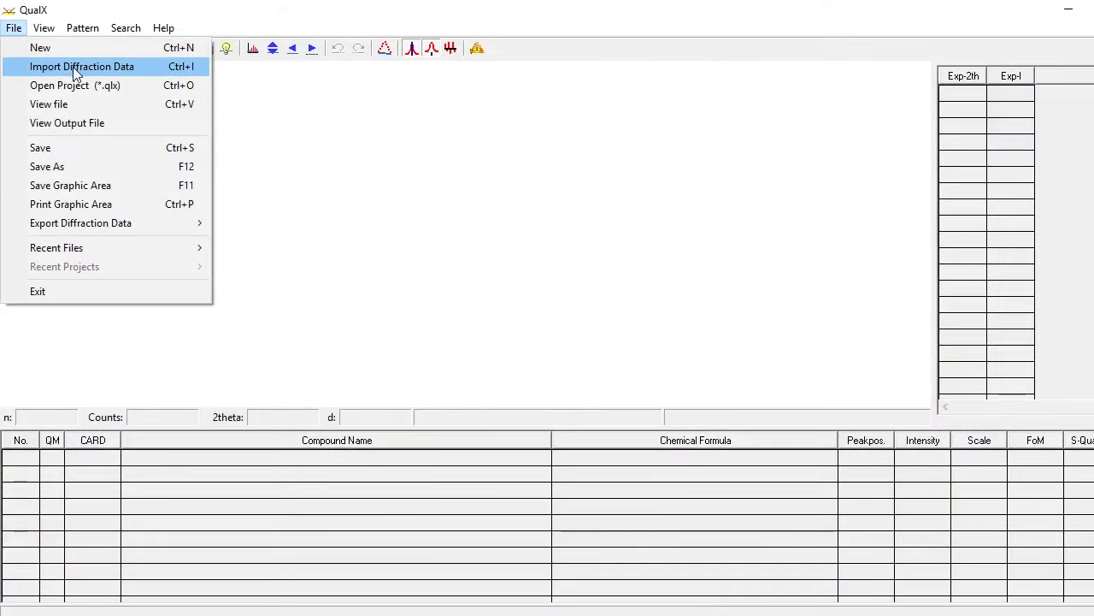
pyautogui.click(112, 66)
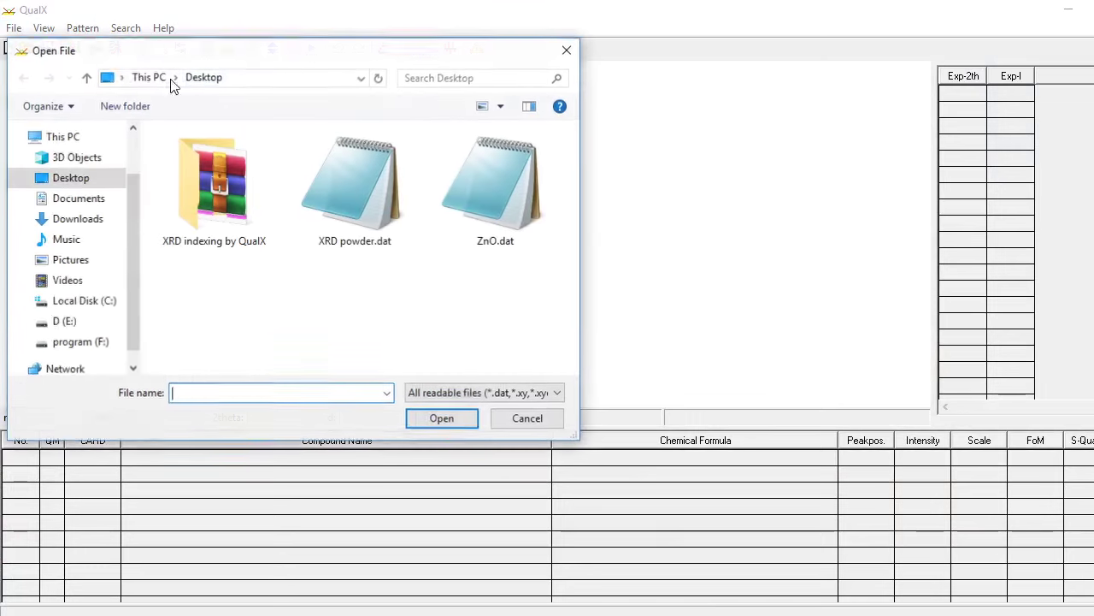
pyautogui.click(512, 192)
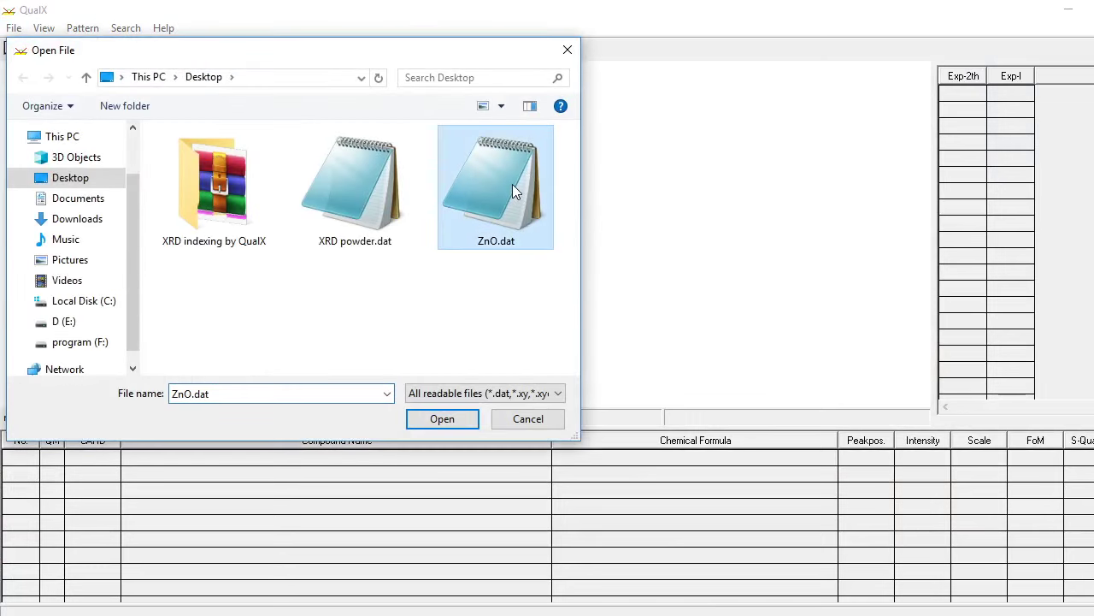
pyautogui.click(445, 421)
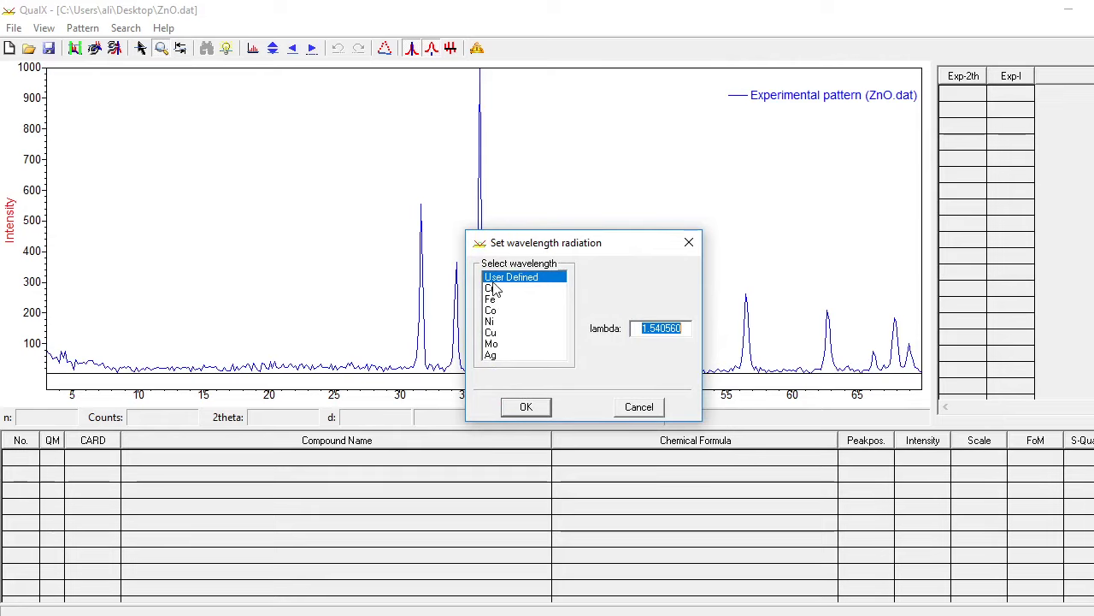
pyautogui.click(493, 332)
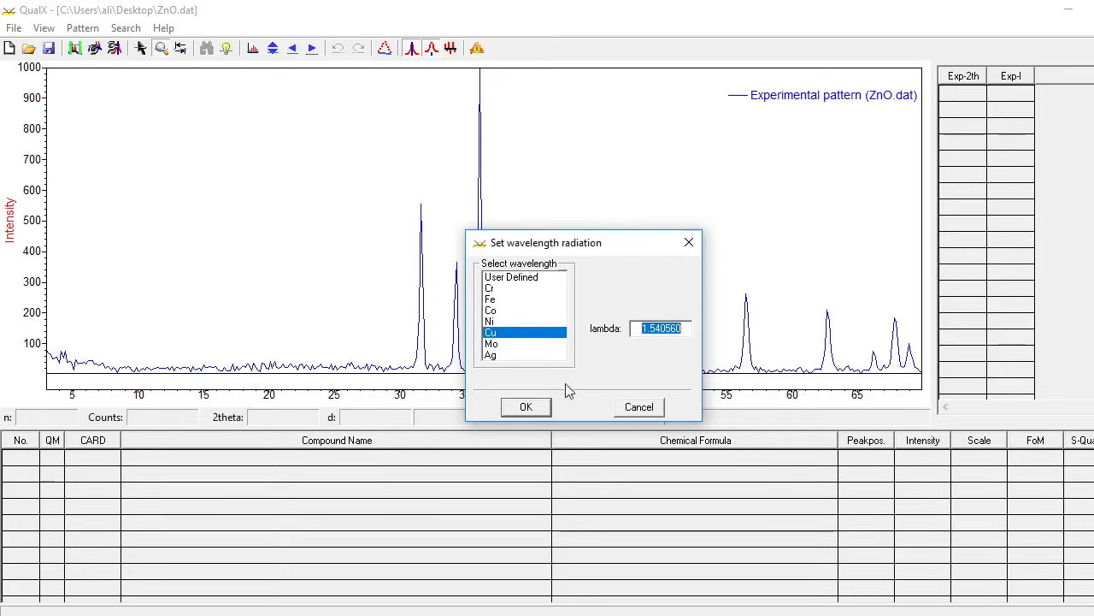
pyautogui.click(537, 408)
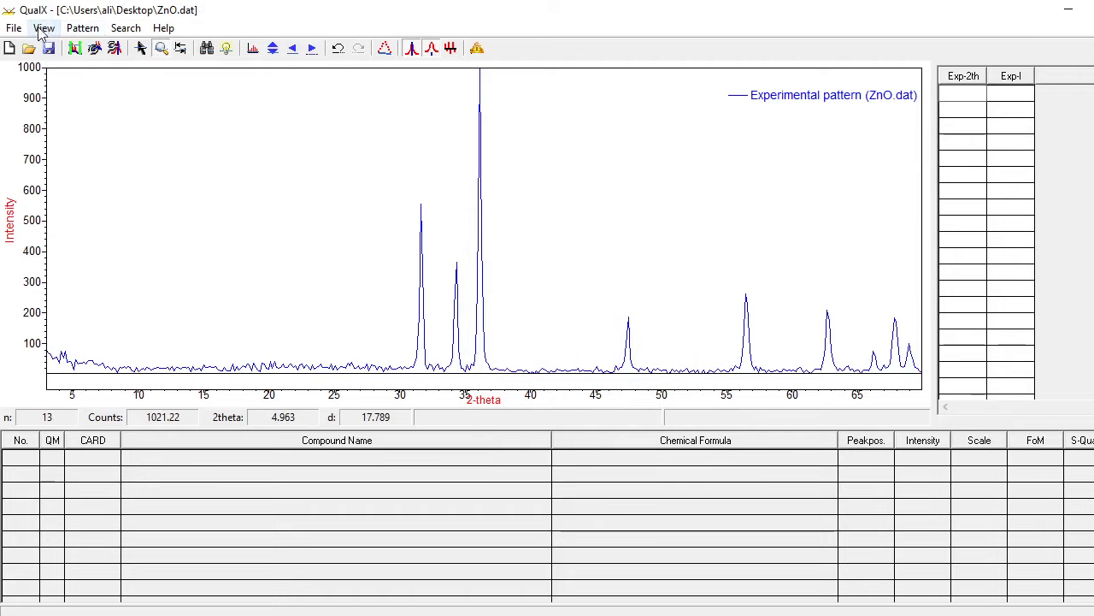
# - Try limiting the pattern range to a 2-theta minimum of 25.000, then cancel the range change
pyautogui.click(79, 31)
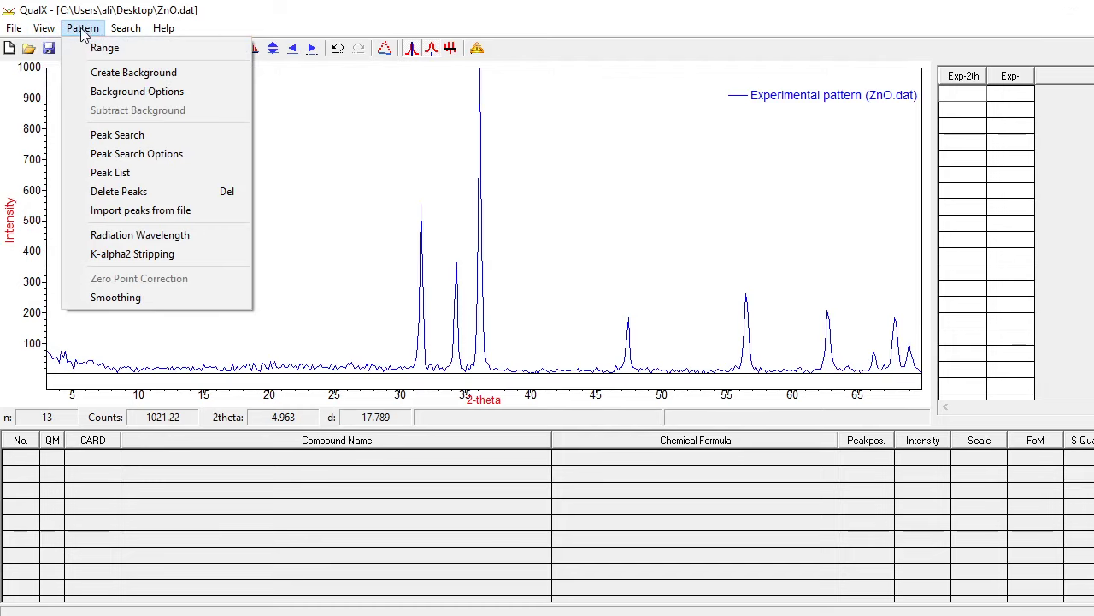
pyautogui.click(121, 53)
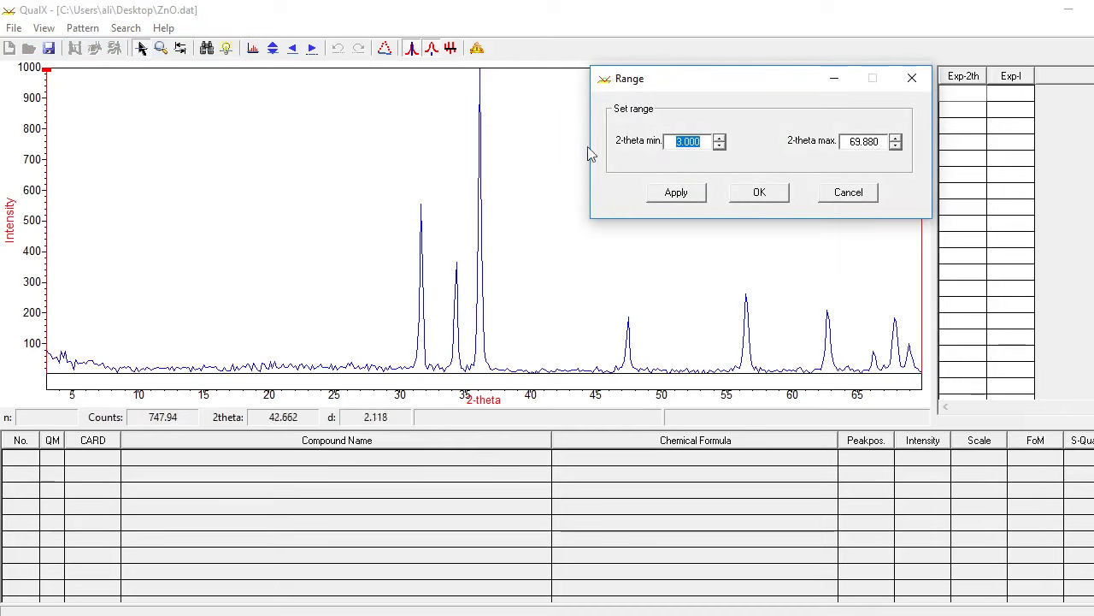
pyautogui.click(678, 144)
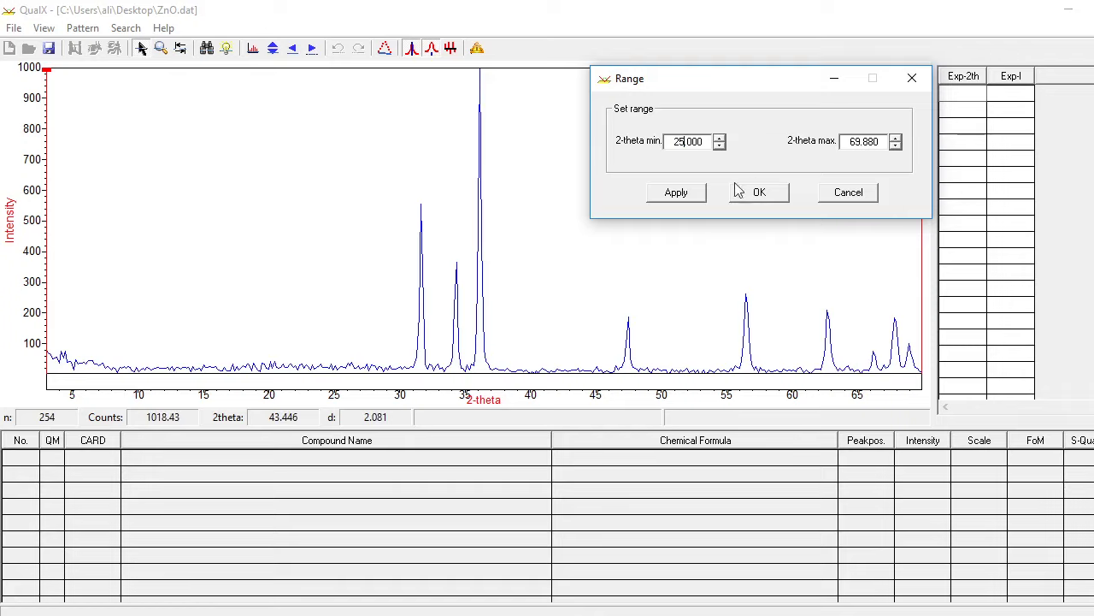
pyautogui.click(676, 195)
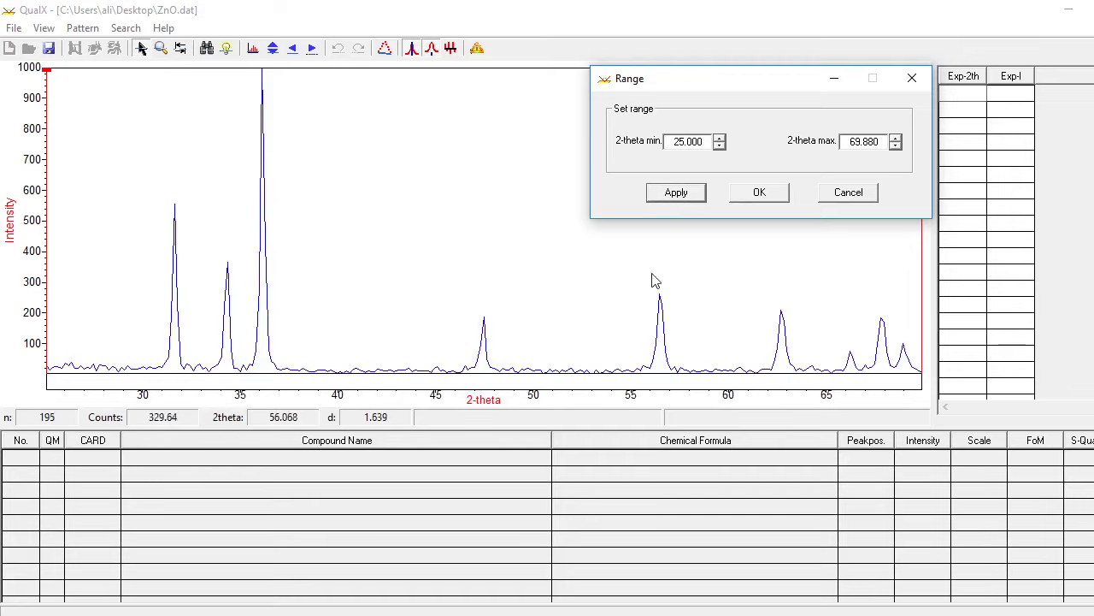
pyautogui.click(849, 194)
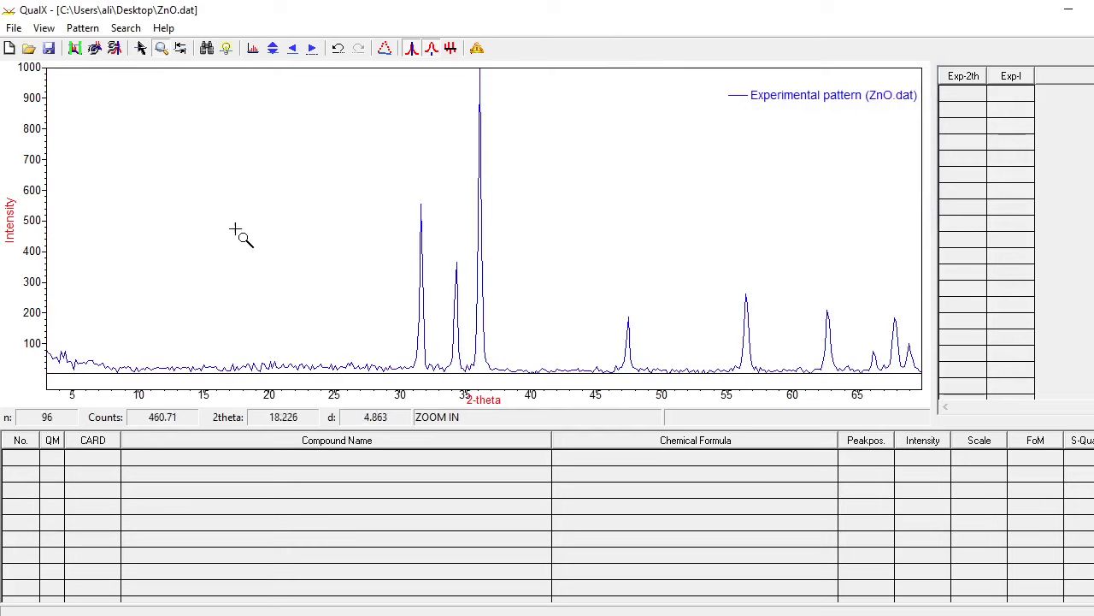
# - Create a background for the ZnO experimental pattern and subtract it from the data
pyautogui.click(73, 31)
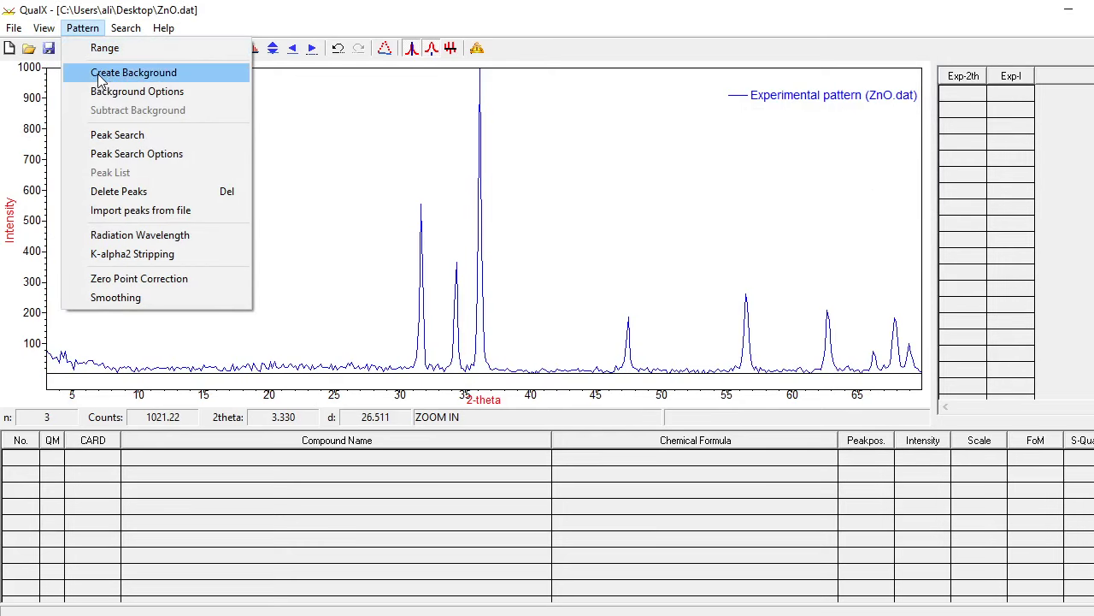
pyautogui.click(195, 75)
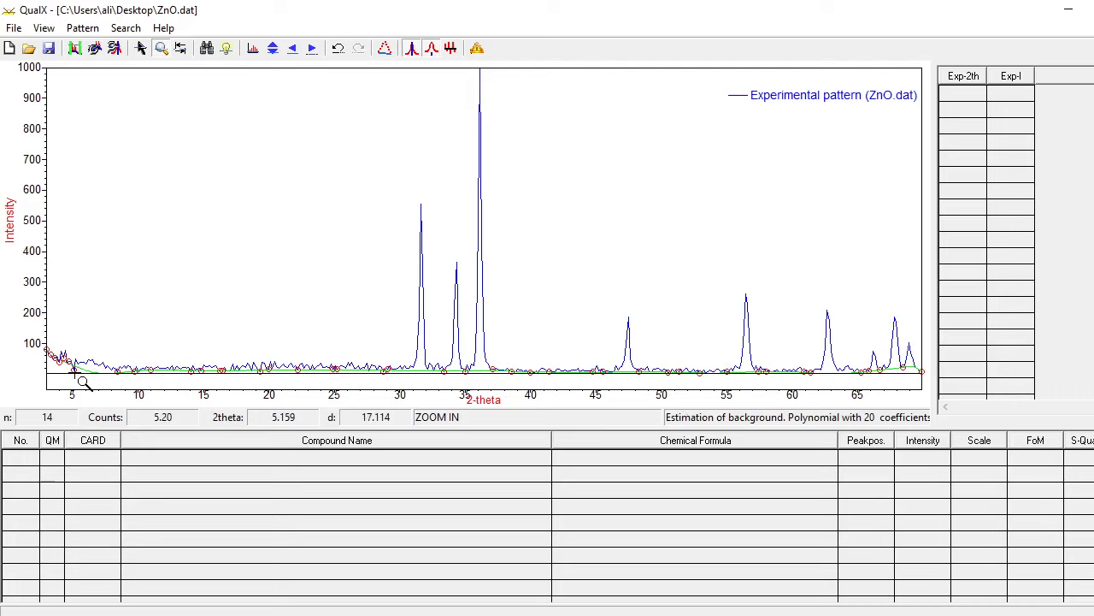
pyautogui.click(75, 34)
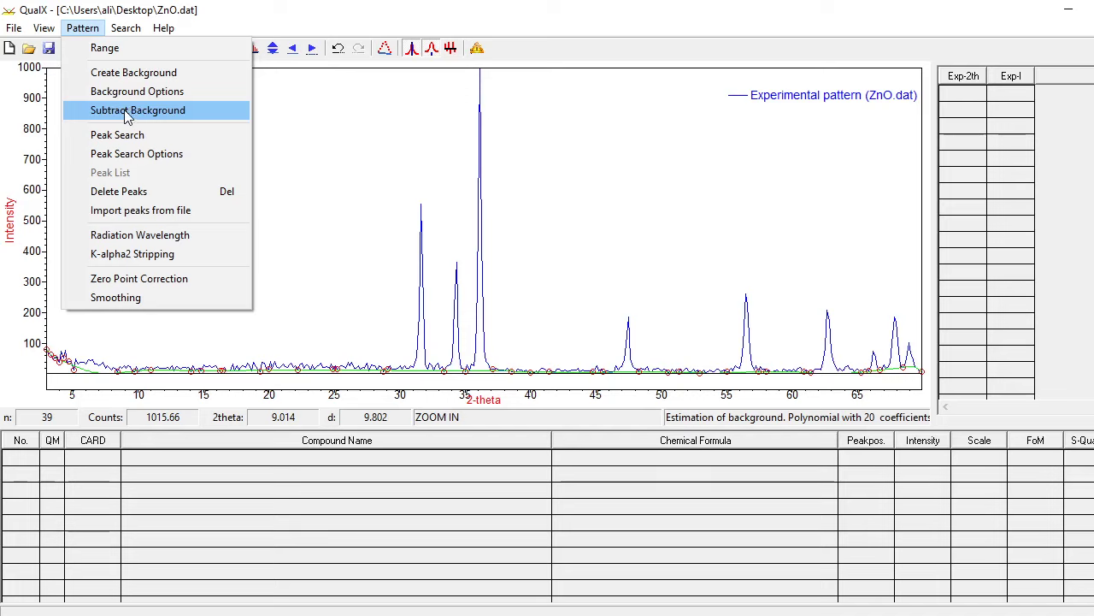
pyautogui.click(141, 111)
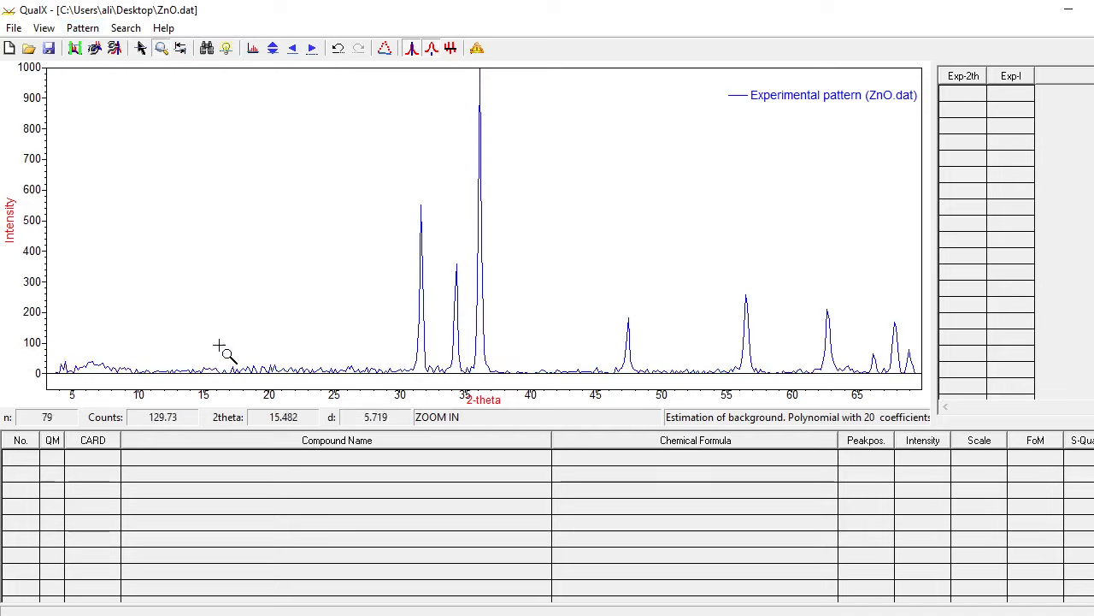
# - Run a peak search on the pattern and raise its intensity threshold to 3.23 to exclude weak noise peaks
pyautogui.click(96, 30)
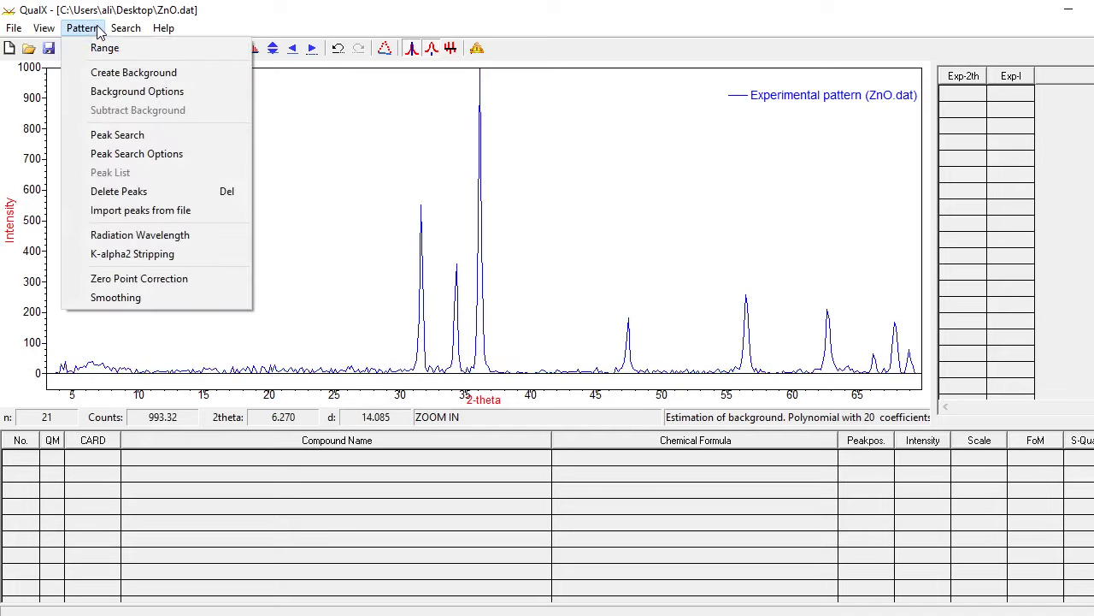
pyautogui.click(103, 135)
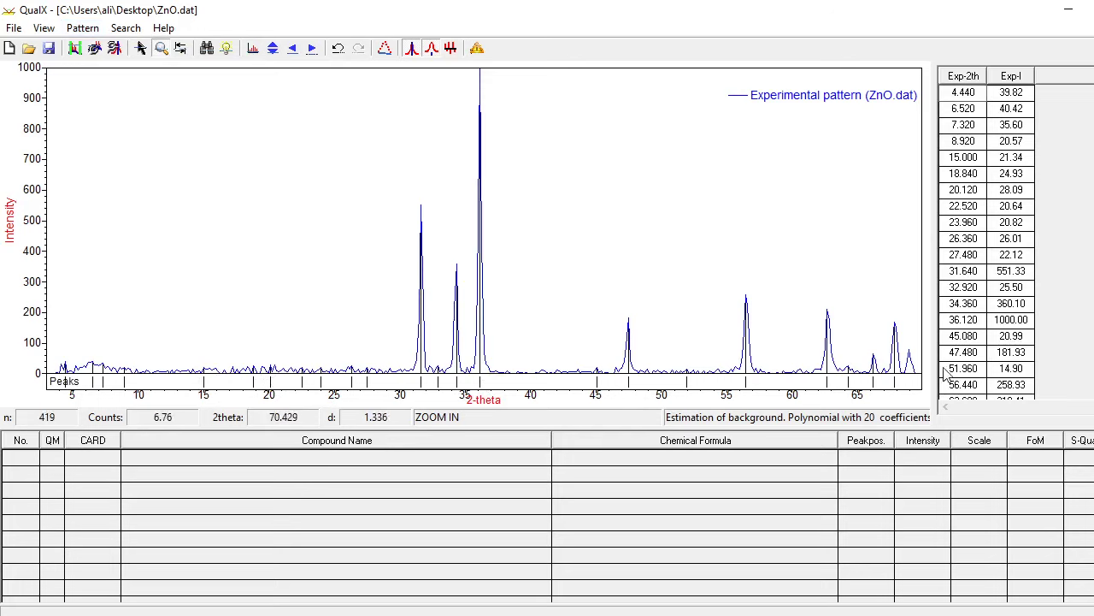
pyautogui.click(83, 28)
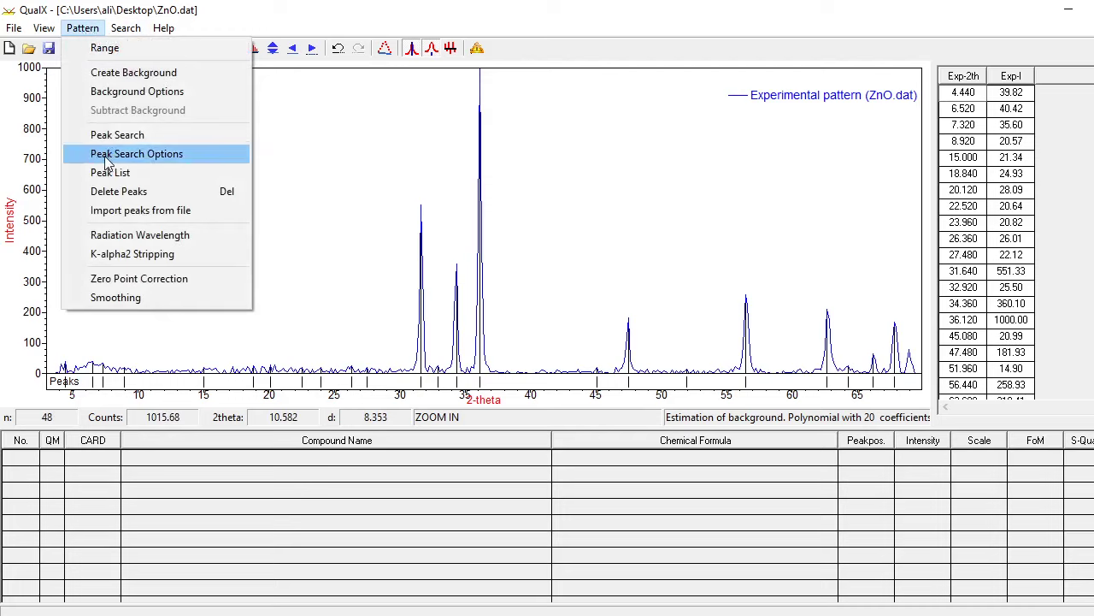
pyautogui.click(177, 161)
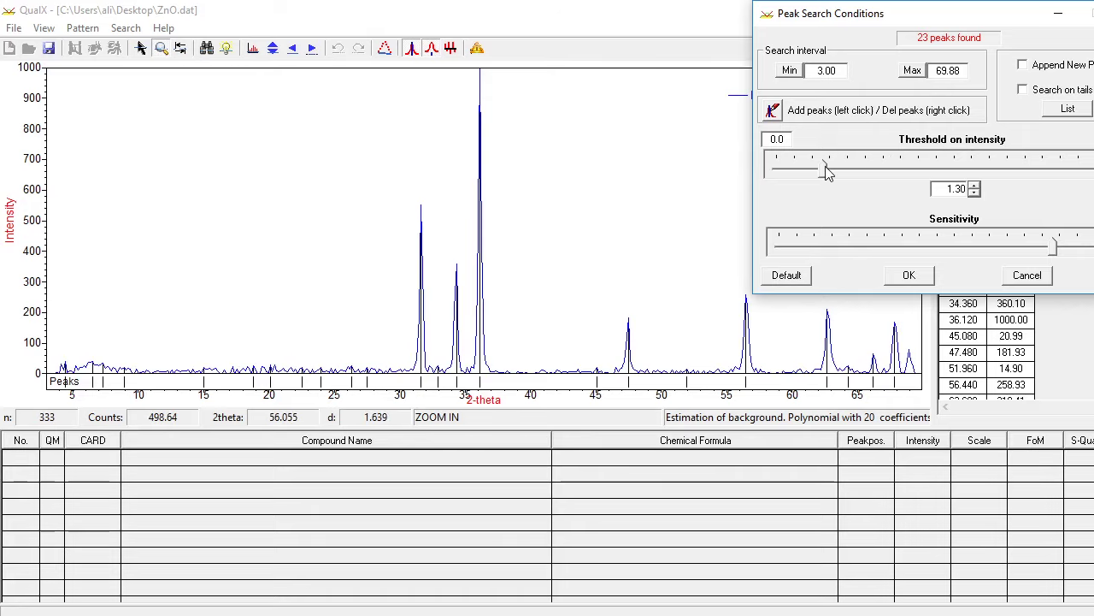
pyautogui.moveTo(828, 171)
pyautogui.mouseDown()
pyautogui.moveTo(839, 171)
pyautogui.moveTo(821, 171)
pyautogui.mouseUp()
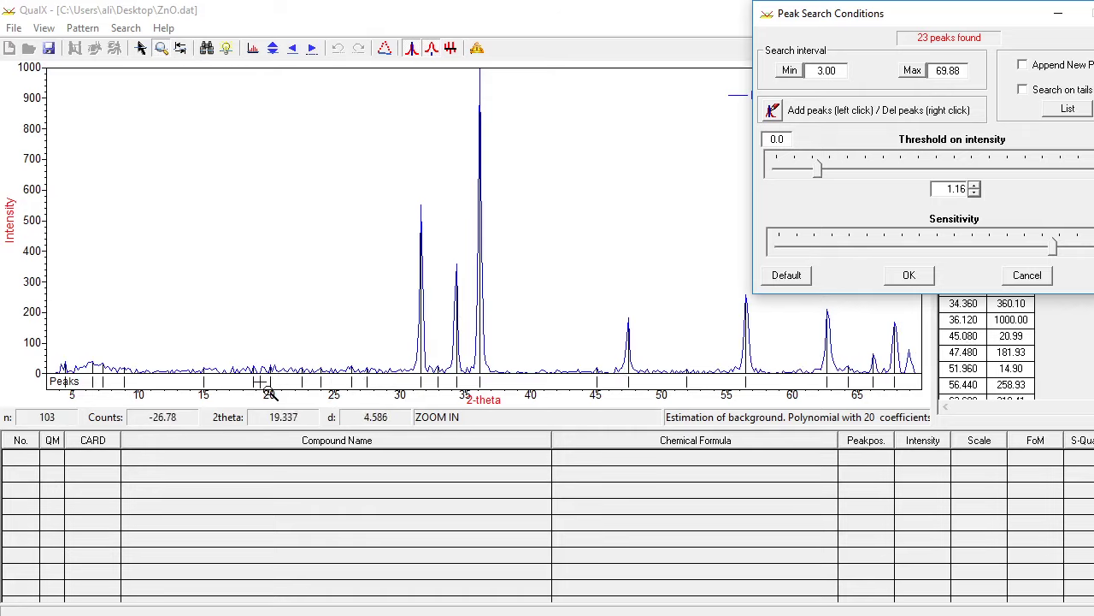
pyautogui.click(824, 167)
pyautogui.moveTo(824, 168); pyautogui.dragTo(872, 171)
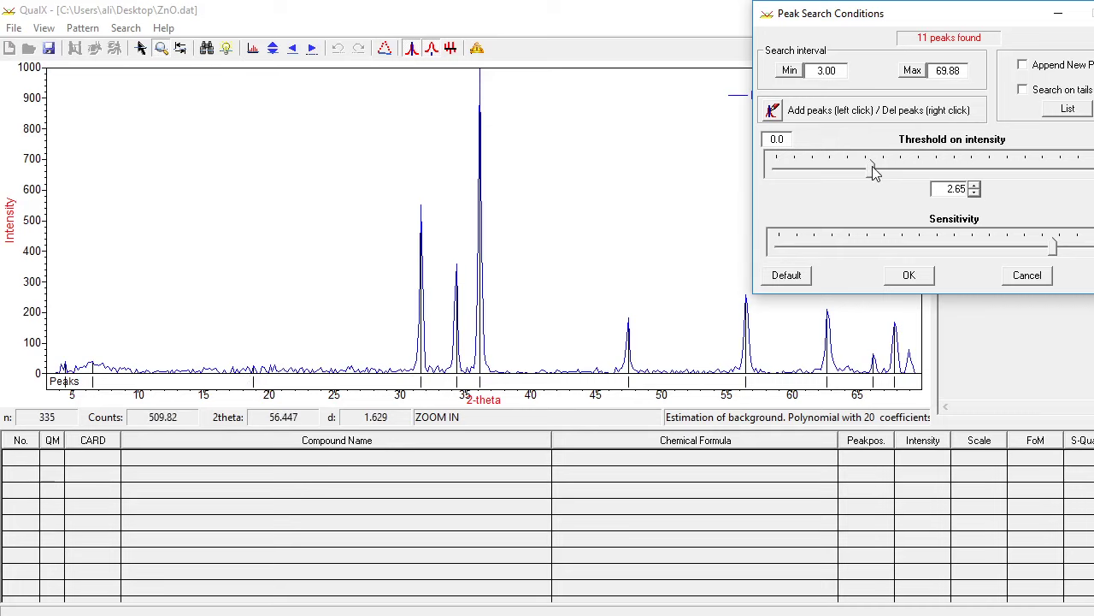
pyautogui.moveTo(874, 171); pyautogui.dragTo(896, 171)
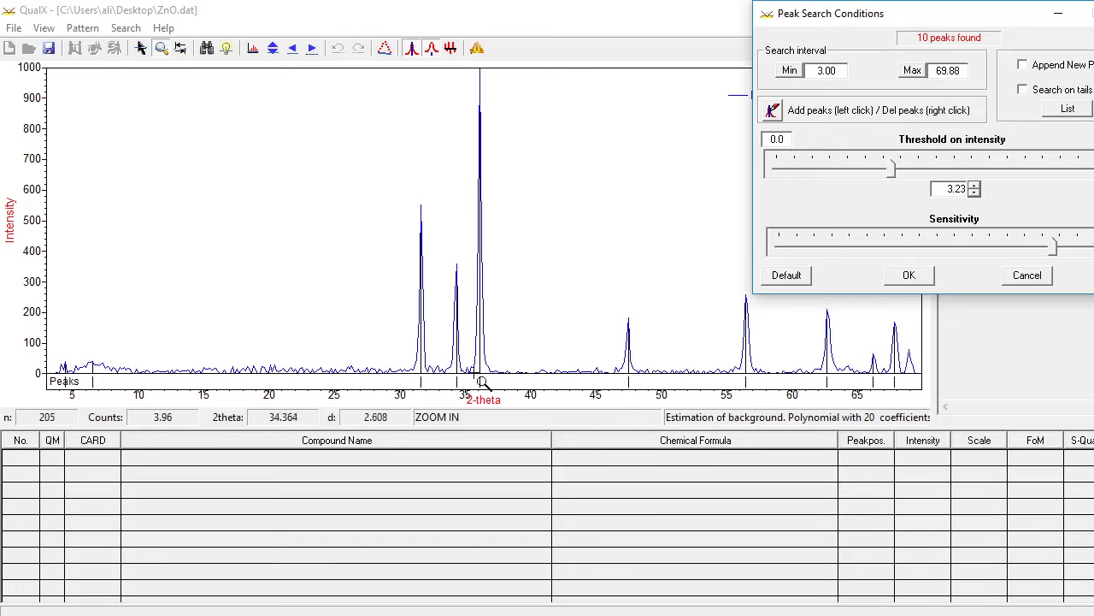
pyautogui.click(911, 275)
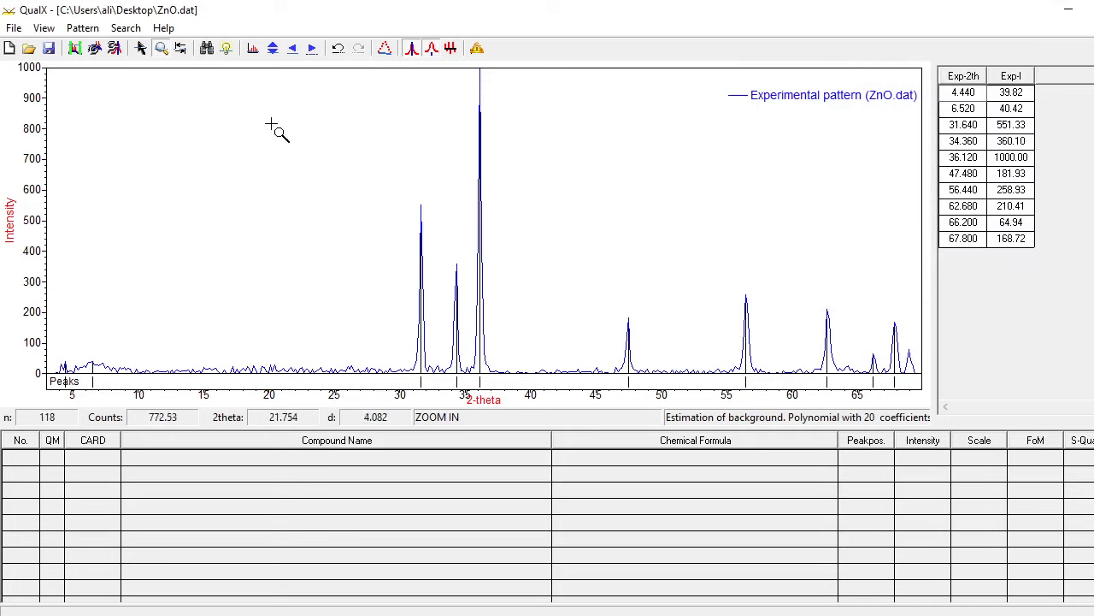
pyautogui.click(79, 28)
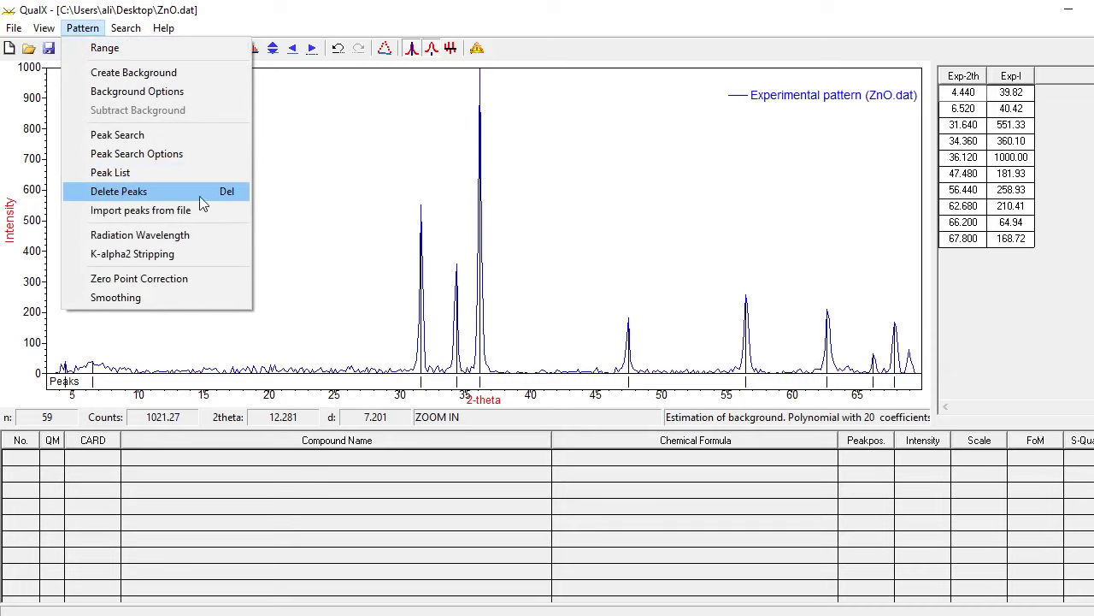
pyautogui.click(144, 194)
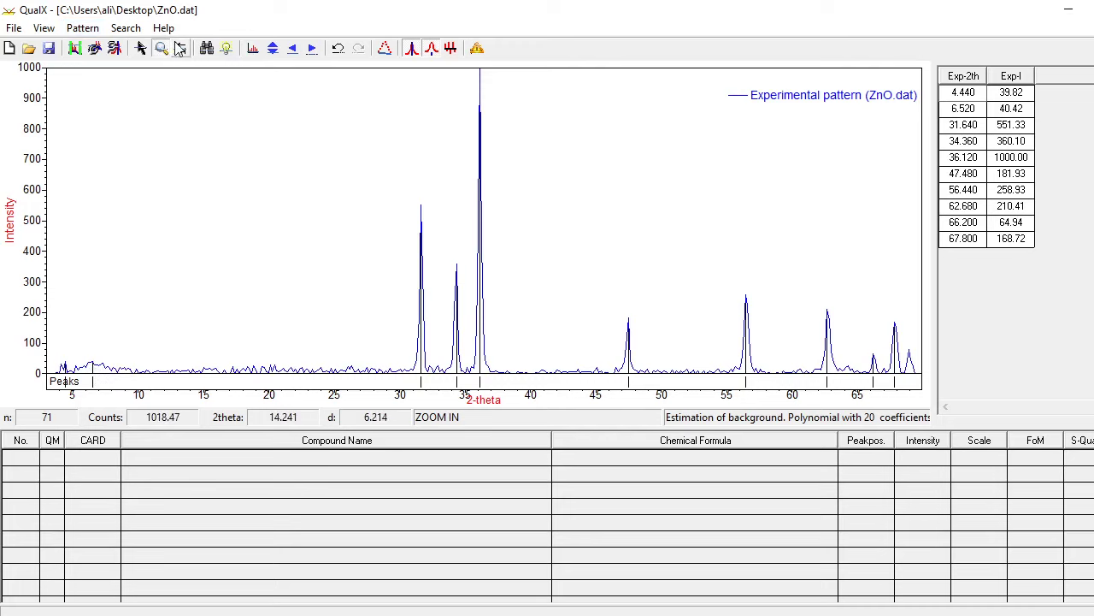
# - Run Search-Match on the ZnO pattern's detected peaks to find matching database phases
pyautogui.click(82, 28)
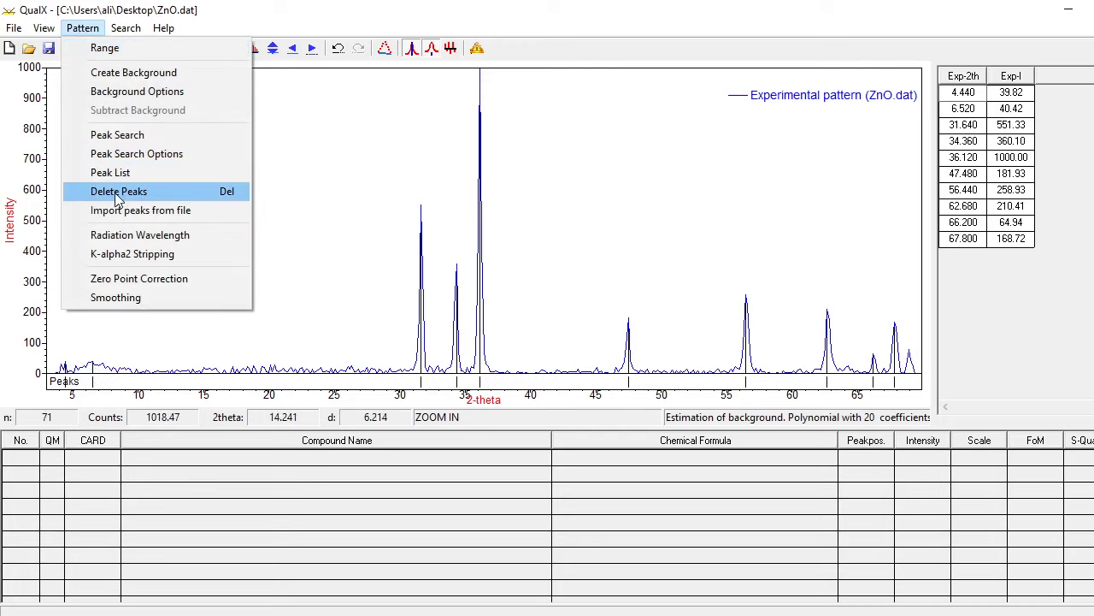
pyautogui.moveTo(125, 23)
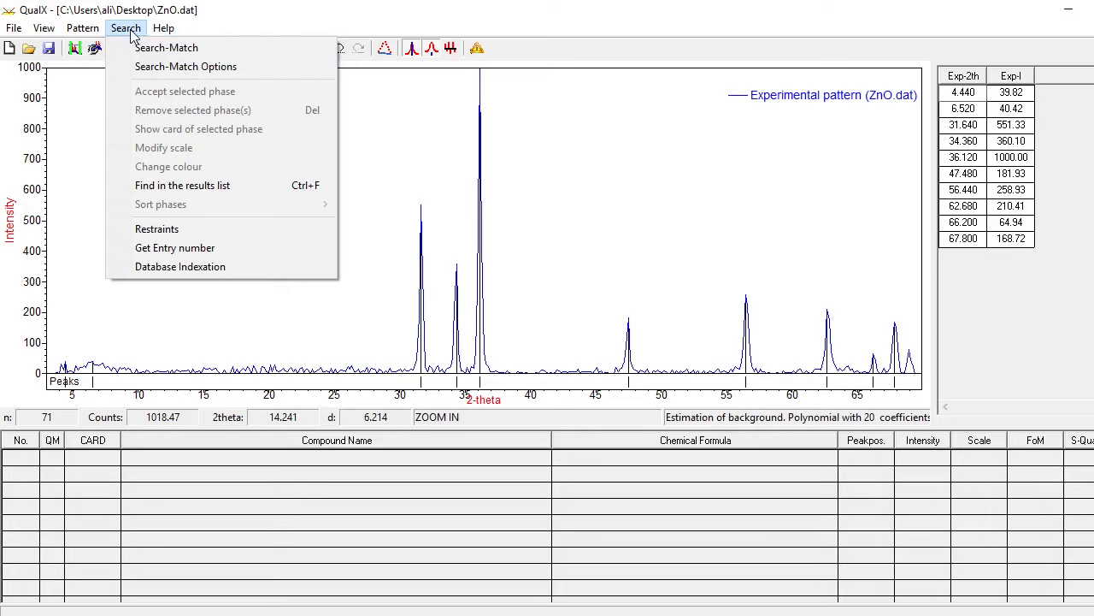
pyautogui.click(159, 50)
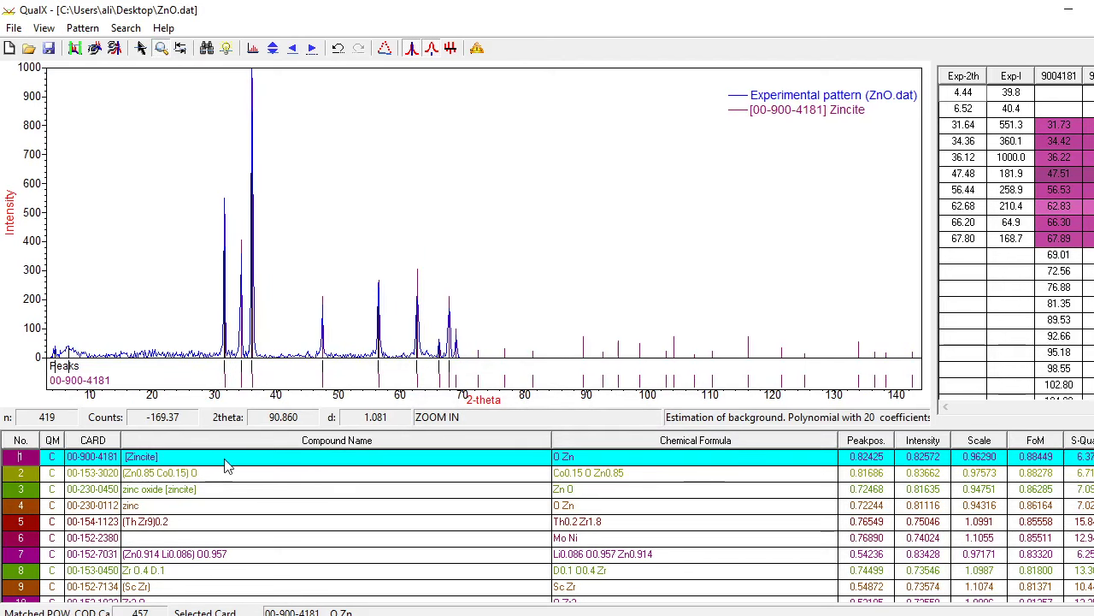
# - Compare the Zincite candidate with zinc oxide [zincite], card 00-230-0450, and accept the zinc oxide card as a phase
pyautogui.click(250, 460)
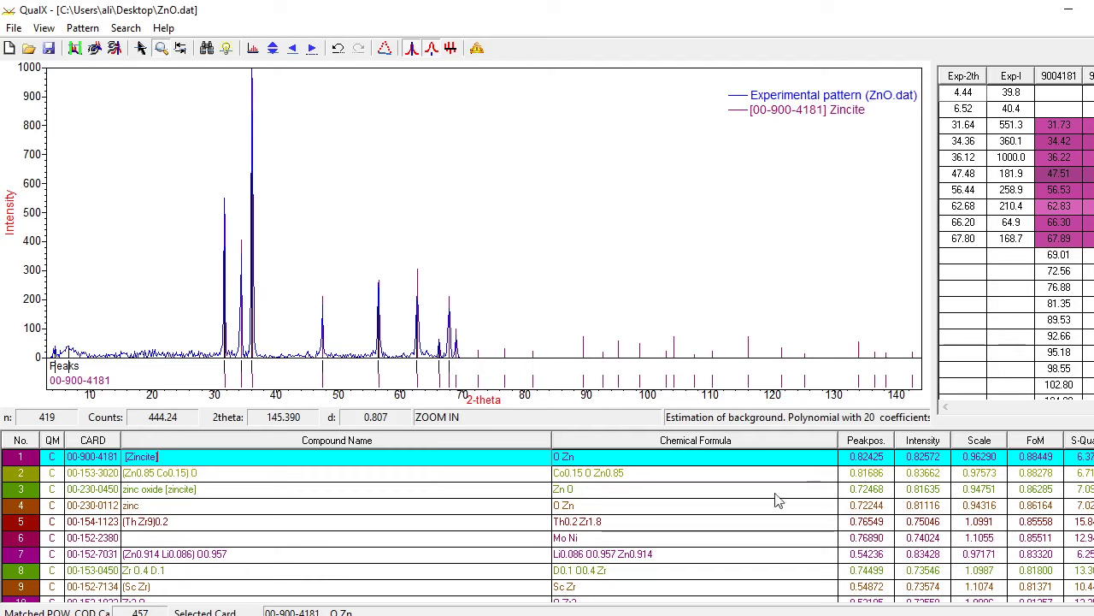
pyautogui.click(401, 488)
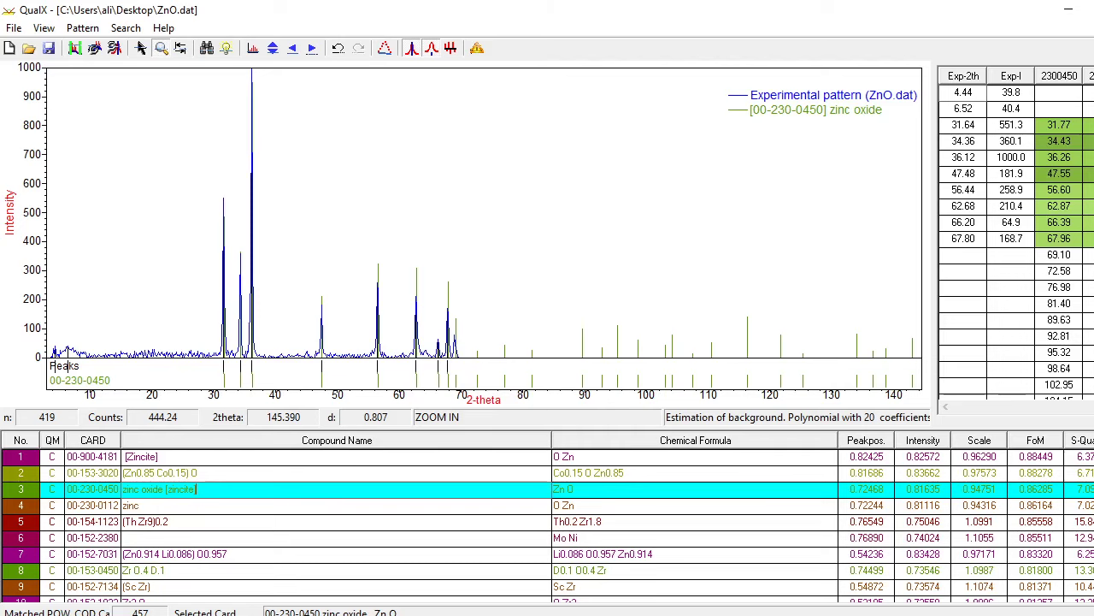
pyautogui.click(1082, 492)
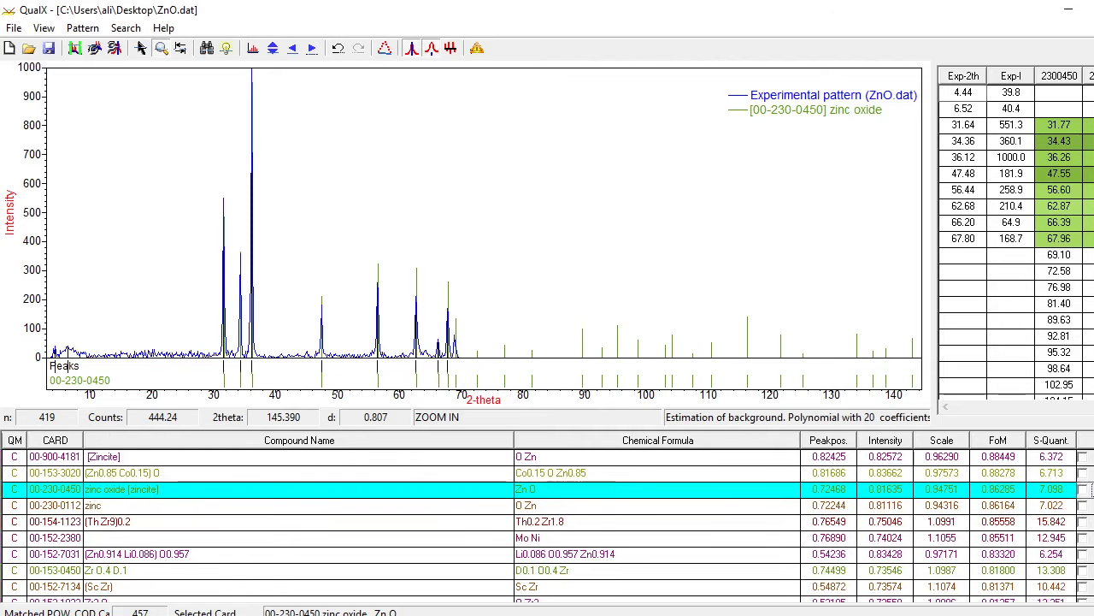
pyautogui.click(1083, 489)
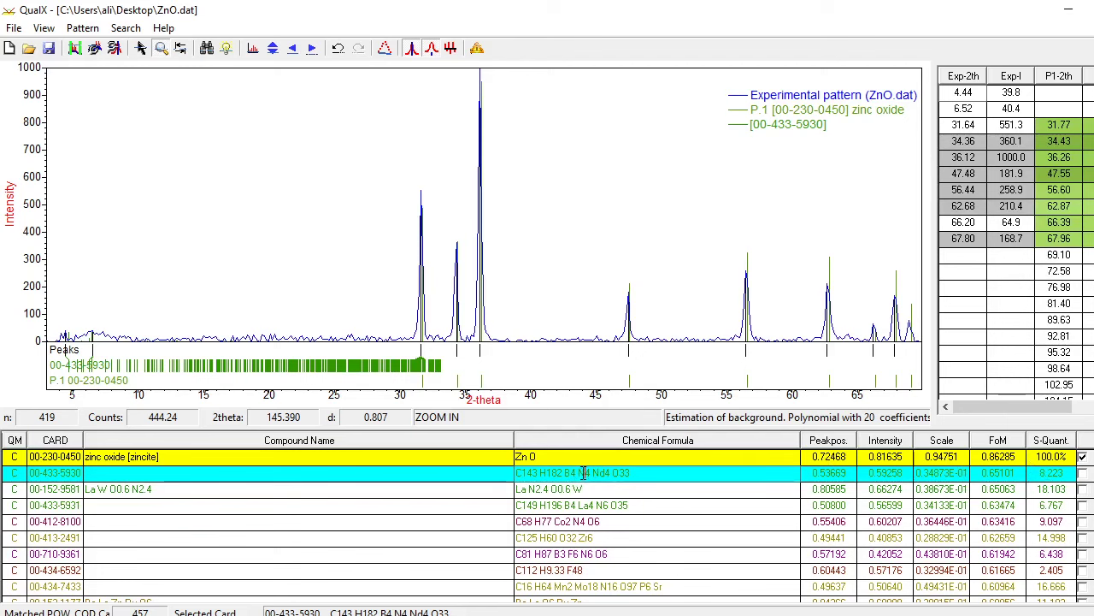
# - Open the card of the accepted zinc oxide phase and examine its reference, crystal data and diffraction data
pyautogui.click(1053, 457)
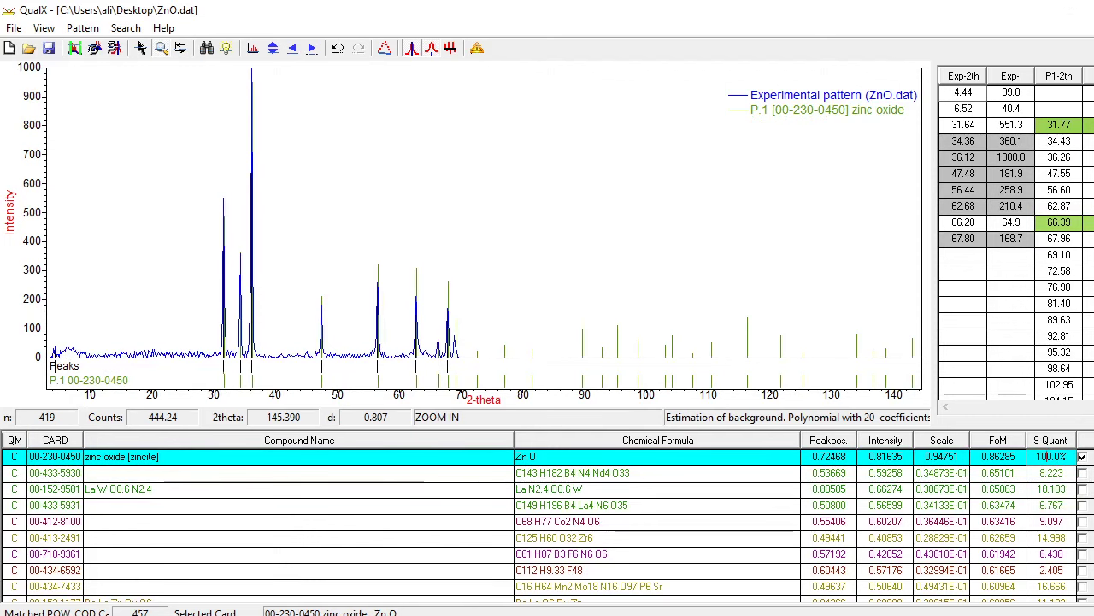
pyautogui.press('Return')
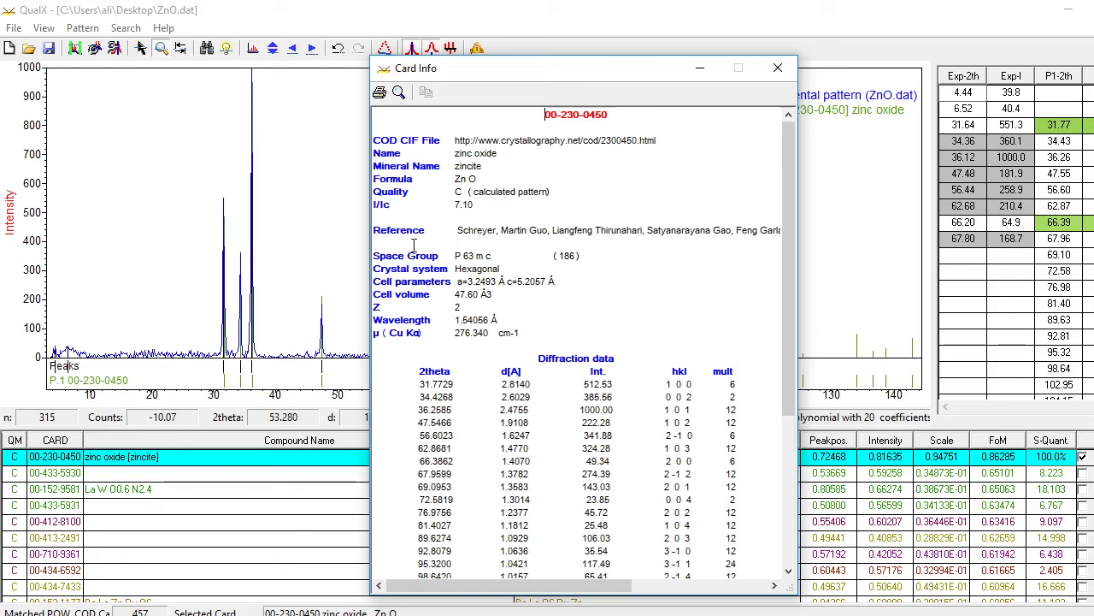
pyautogui.moveTo(598, 587); pyautogui.dragTo(737, 587)
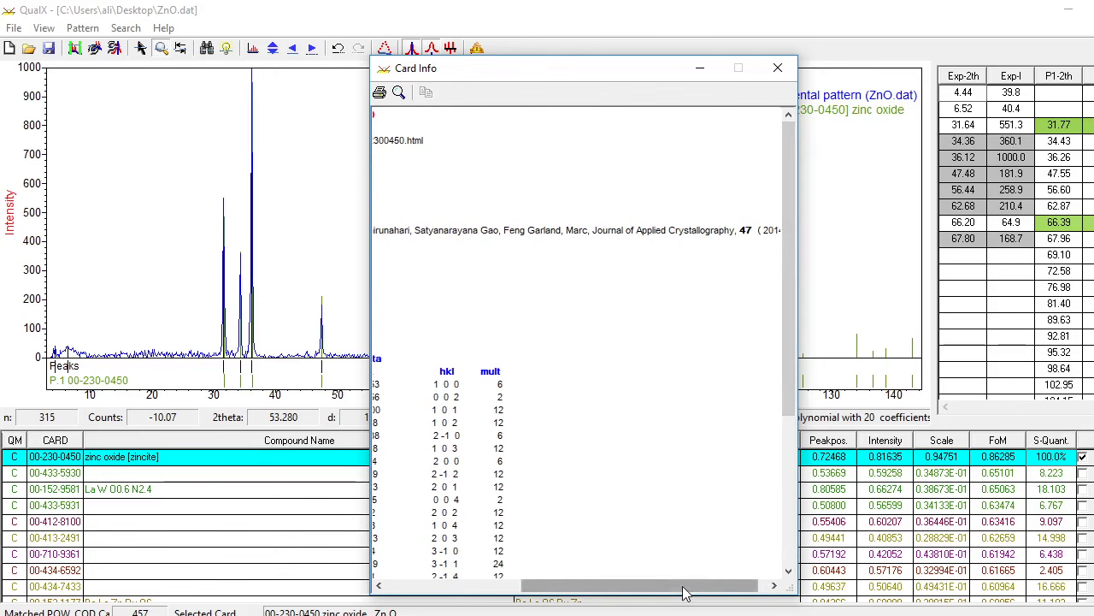
pyautogui.moveTo(686, 586); pyautogui.dragTo(503, 582)
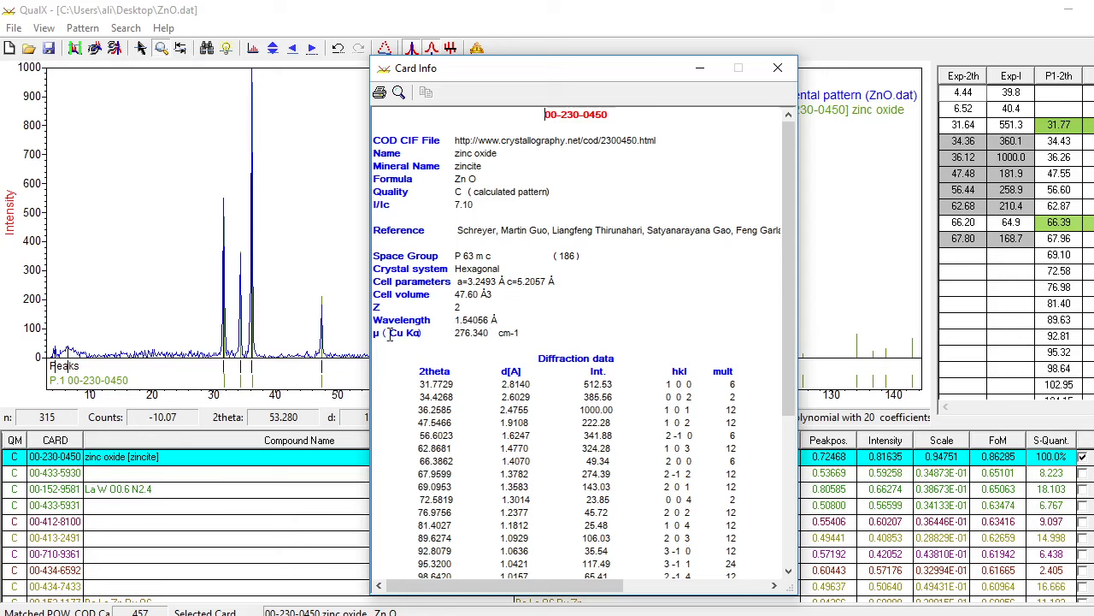
pyautogui.moveTo(793, 306); pyautogui.dragTo(792, 451)
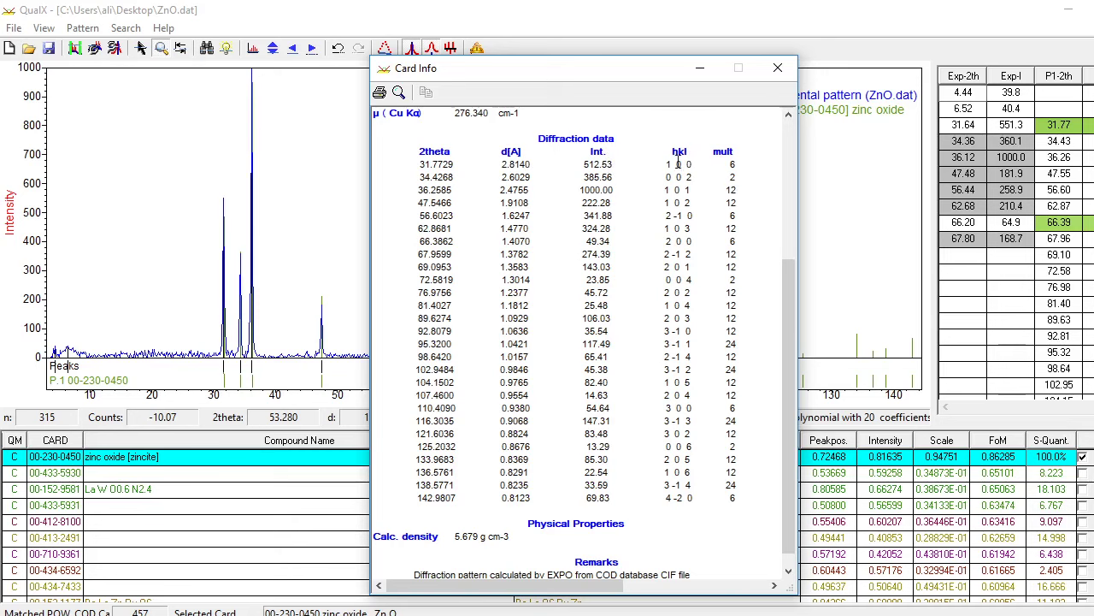
pyautogui.moveTo(789, 392); pyautogui.dragTo(778, 178)
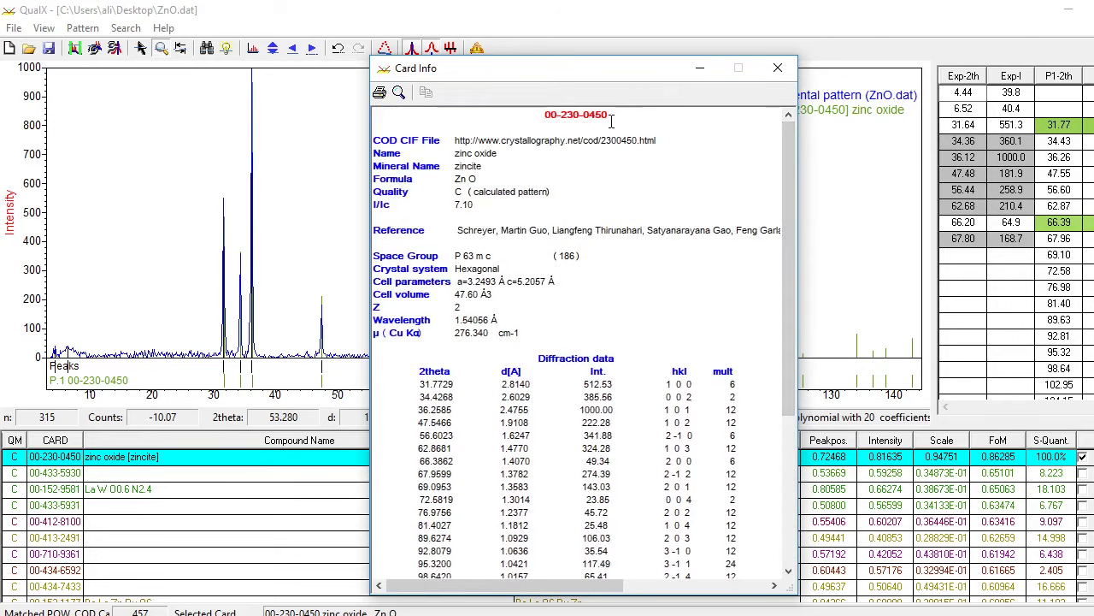
# - Copy the card number 00-230-0450 from the open zinc oxide card
pyautogui.moveTo(612, 116); pyautogui.dragTo(541, 118)
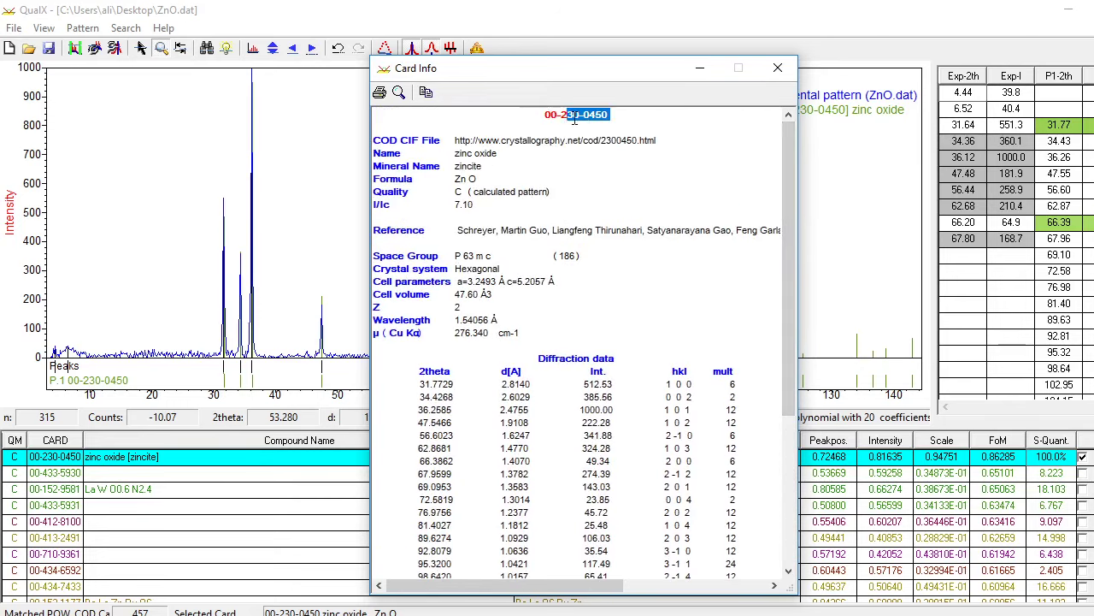
pyautogui.click(534, 122)
pyautogui.moveTo(623, 117); pyautogui.dragTo(509, 128)
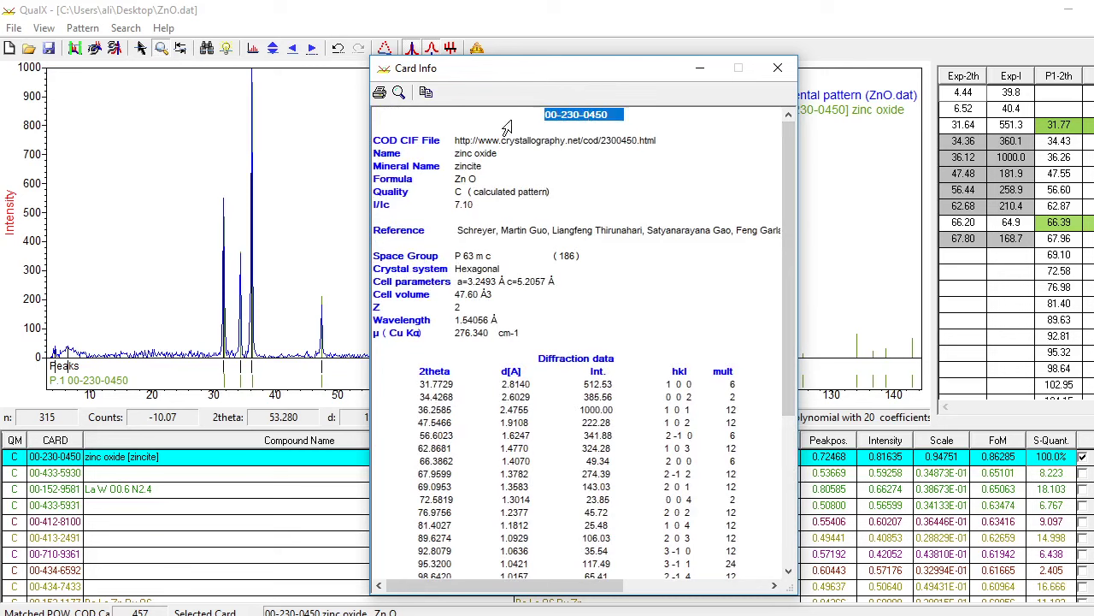
pyautogui.click(380, 94)
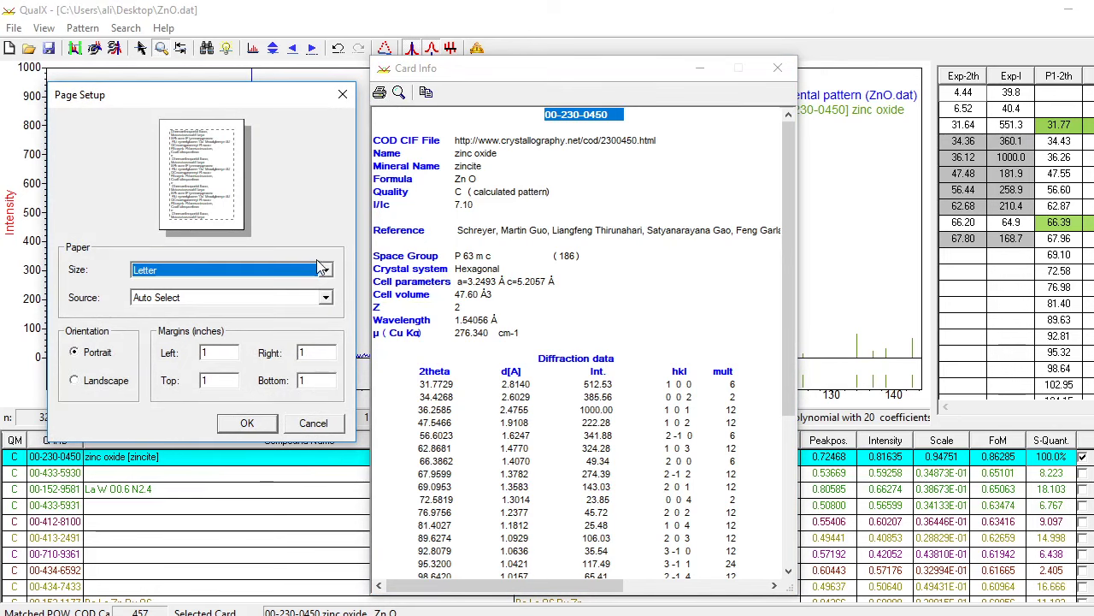
pyautogui.click(344, 95)
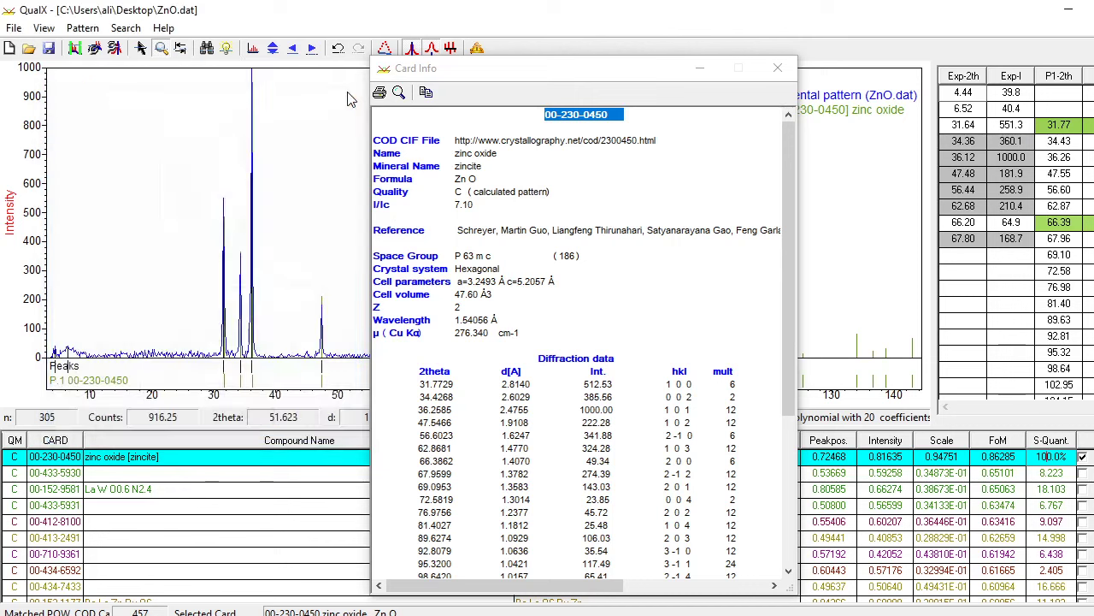
pyautogui.click(427, 93)
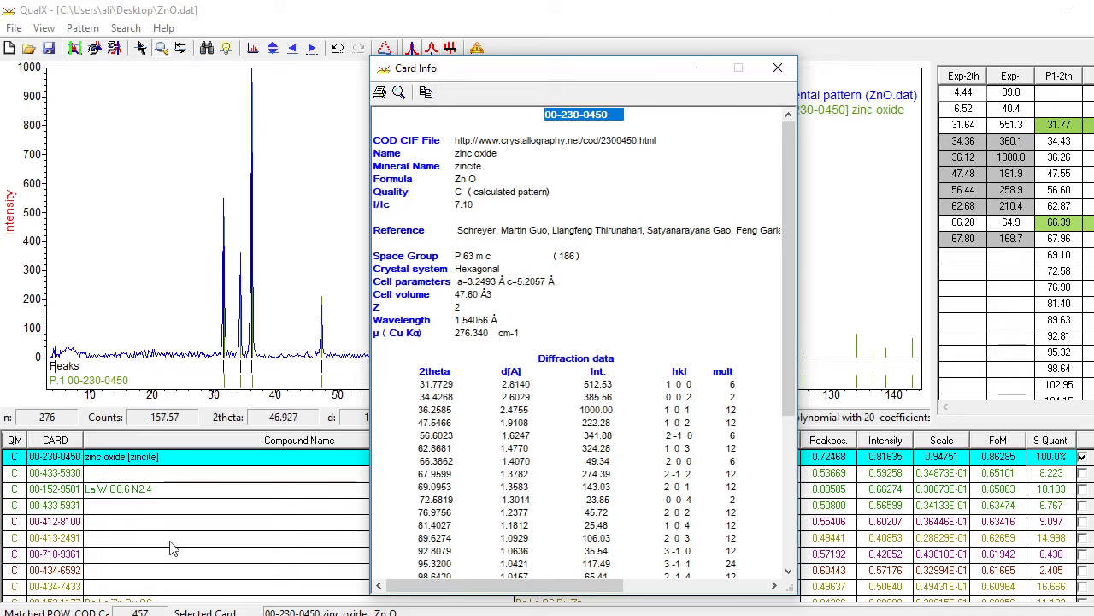
# - Open Word 2013, create a blank document, paste the copied card number into it and maximize the window
pyautogui.press('super+s')
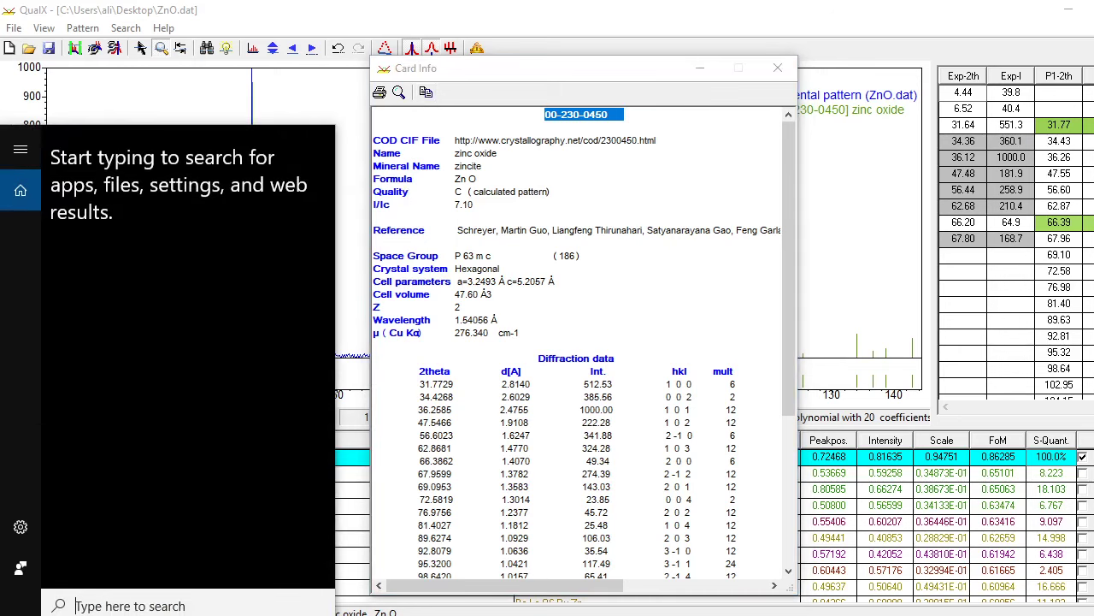
pyautogui.write('word')
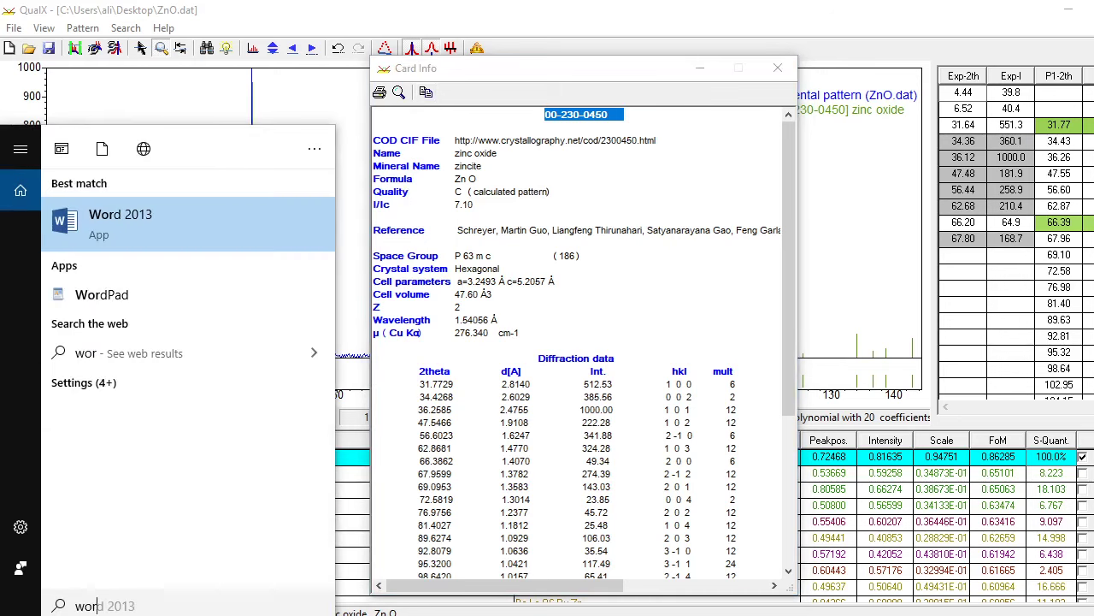
pyautogui.click(132, 226)
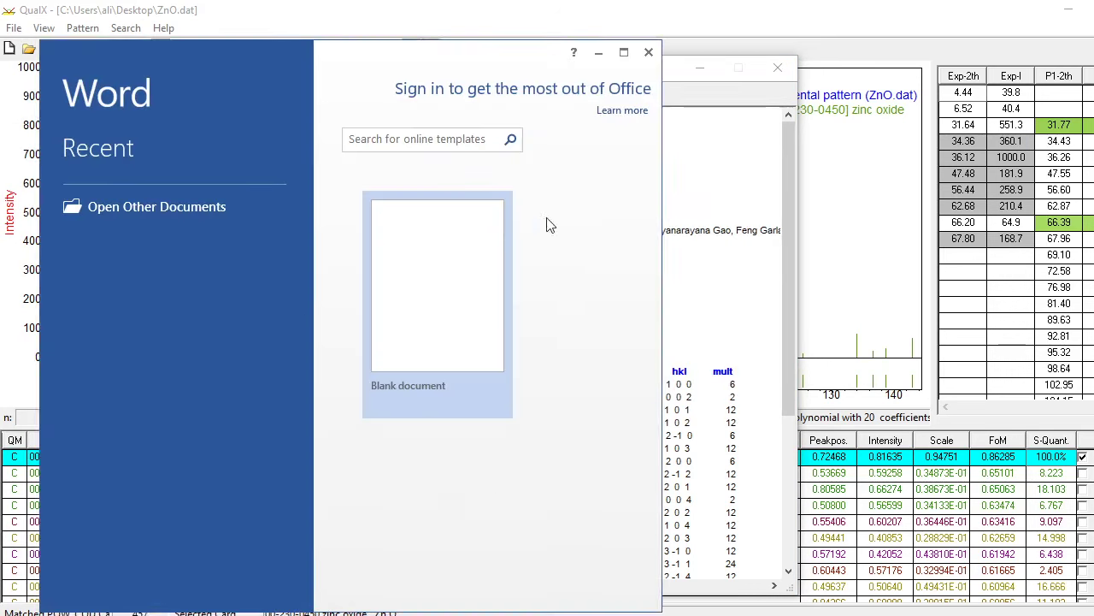
pyautogui.click(430, 261)
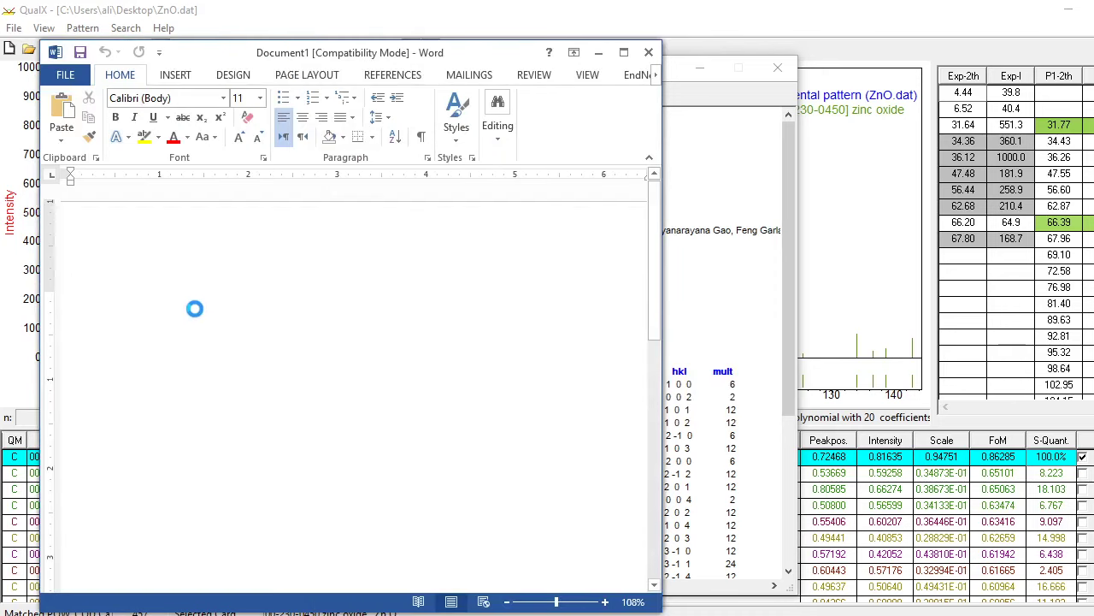
pyautogui.hotkey('ctrl', 'v')
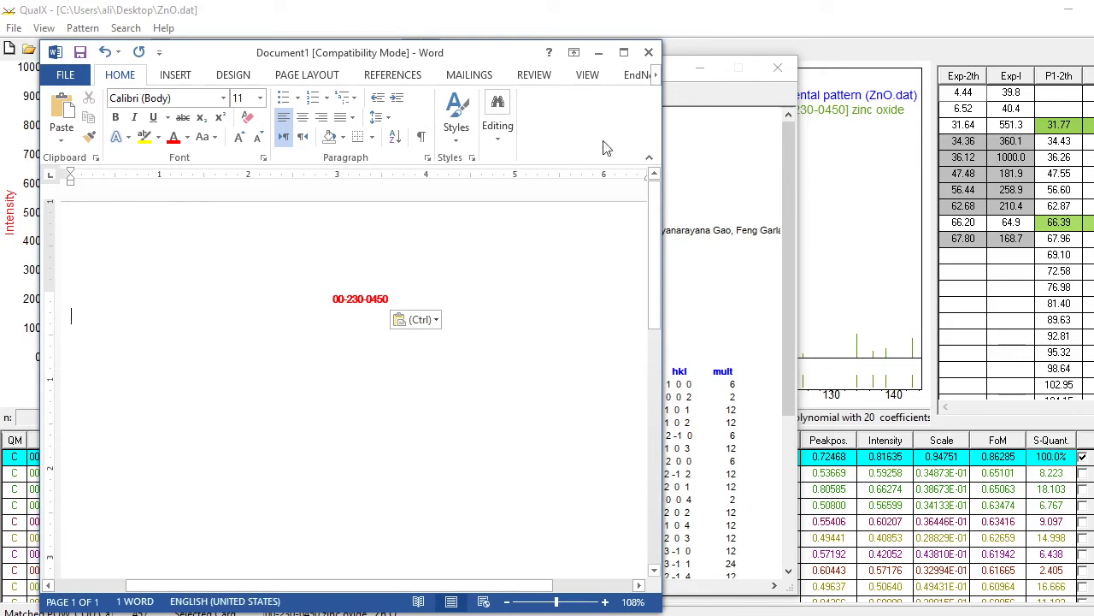
pyautogui.click(623, 53)
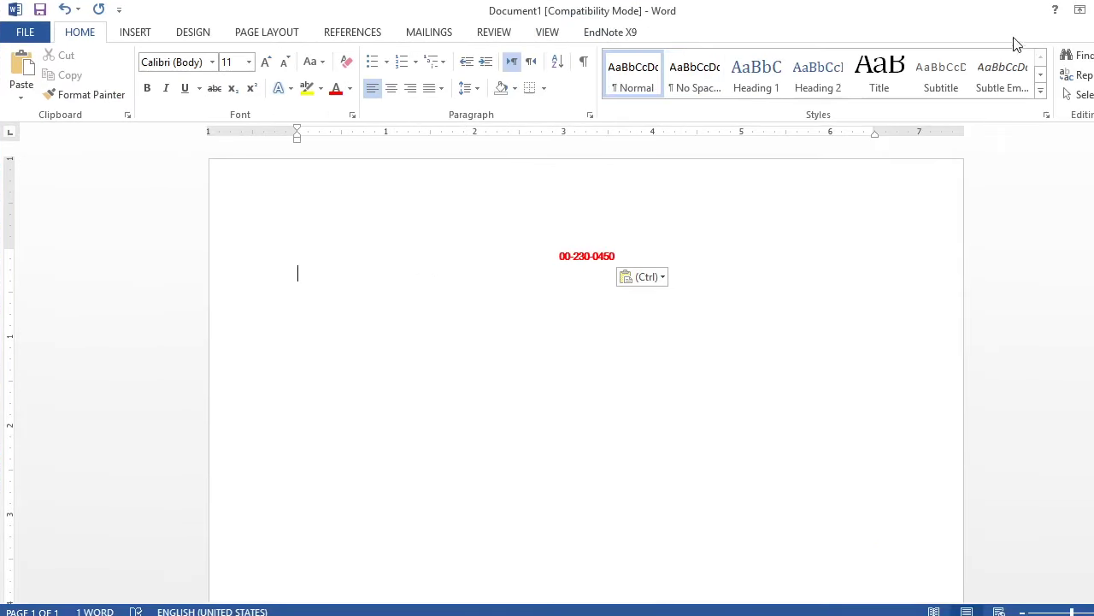
# - Switch back to QualX and copy the zinc oxide card's text from the card number down to the remarks
pyautogui.hotkey('alt', 'Tab')
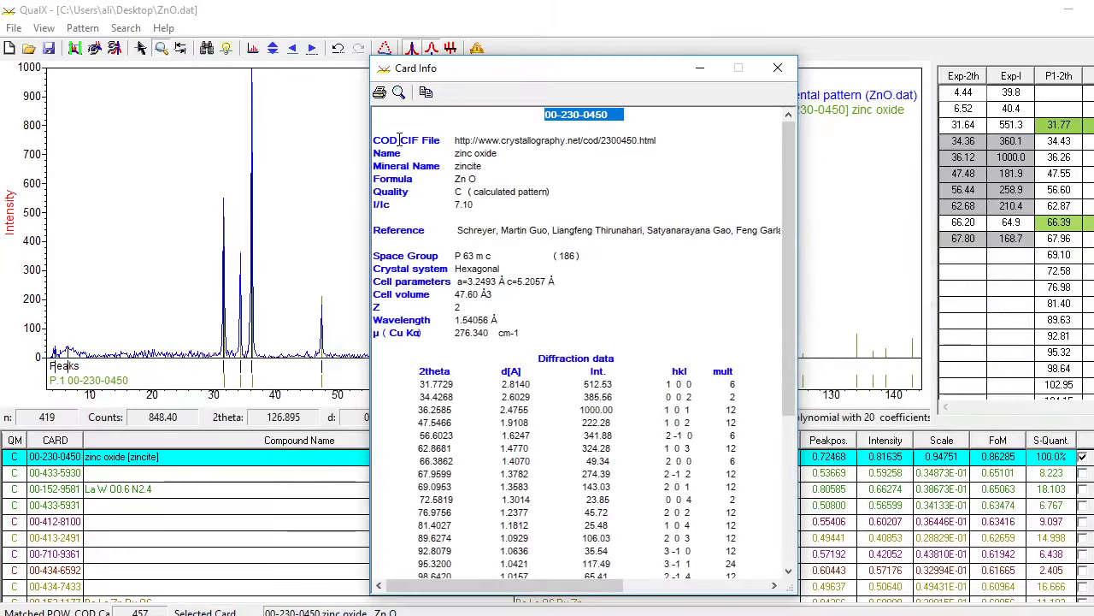
pyautogui.click(537, 121)
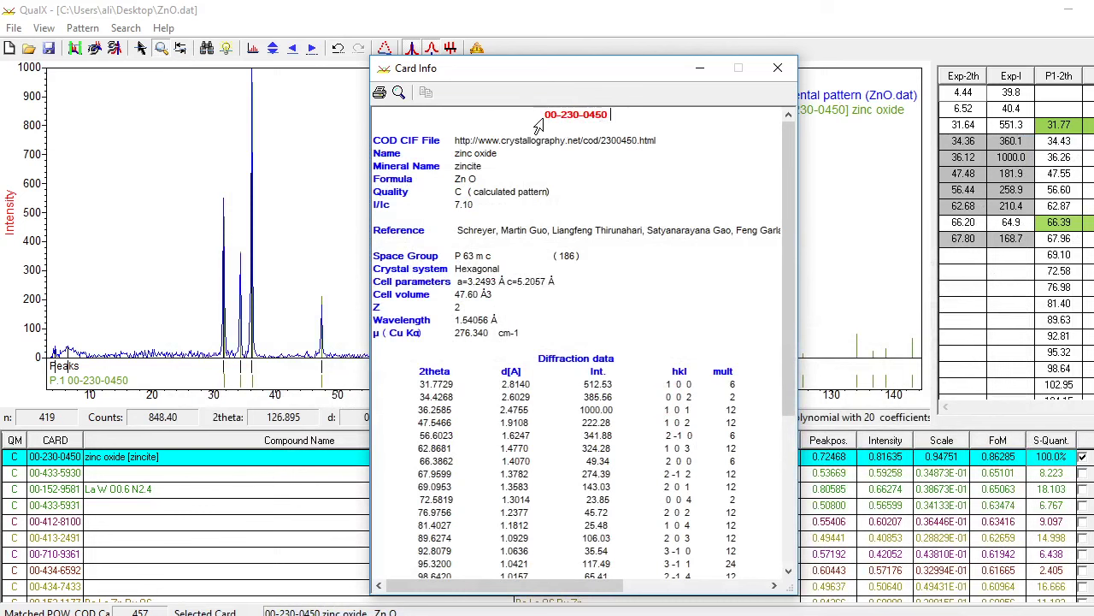
pyautogui.moveTo(548, 112); pyautogui.dragTo(641, 614)
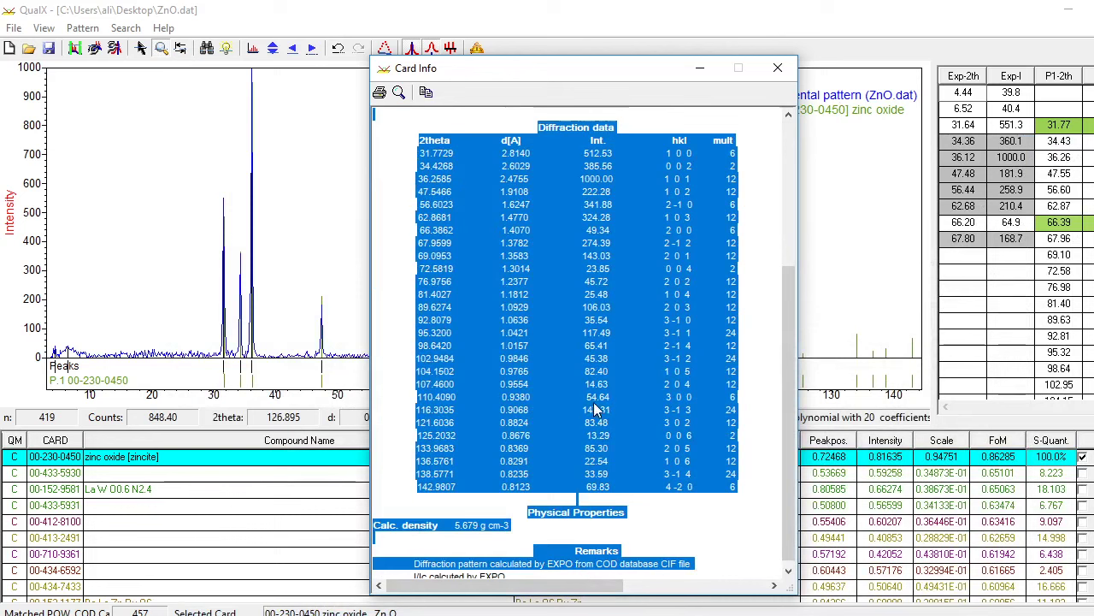
pyautogui.click(426, 93)
# - Switch to Word, replace the document's content with the copied card text and review it through both pages
pyautogui.hotkey('alt', 'Tab')
pyautogui.doubleClick(556, 256)
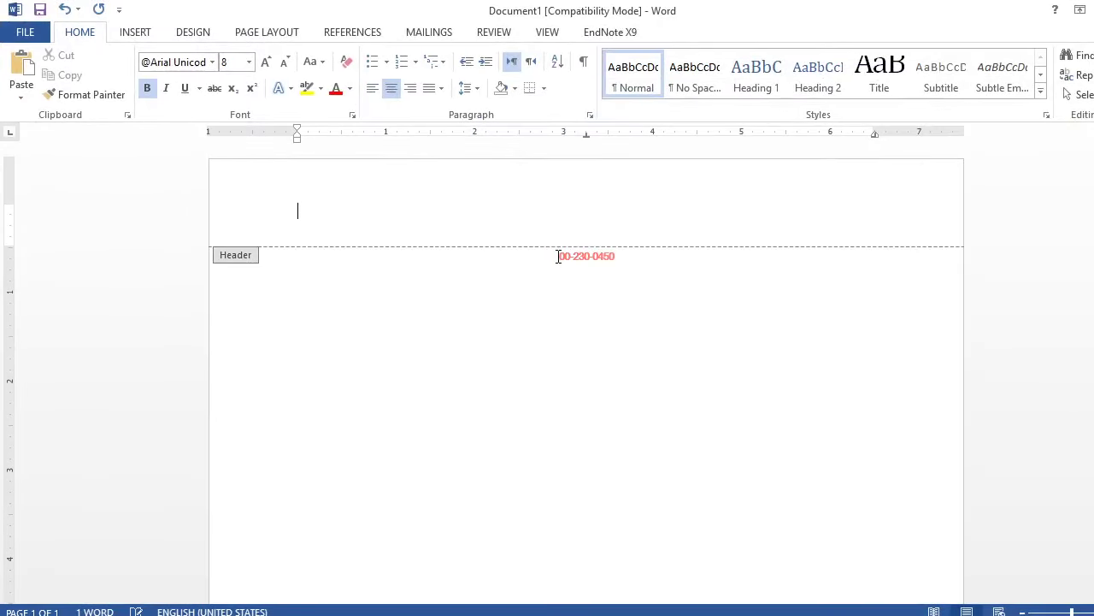
pyautogui.doubleClick(559, 286)
pyautogui.click(559, 257)
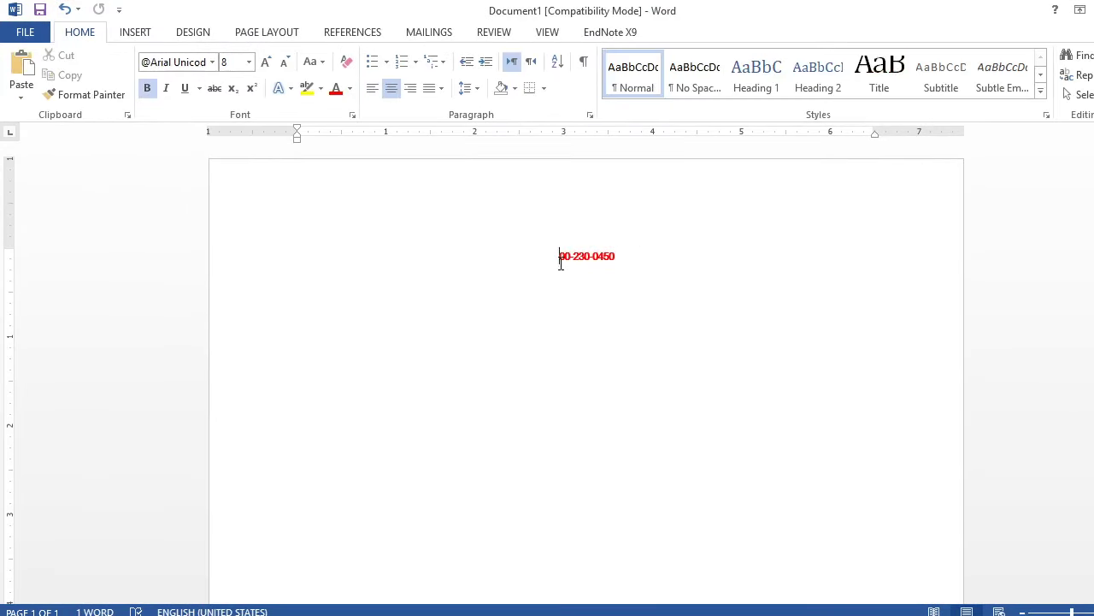
pyautogui.hotkey('ctrl', 'a')
pyautogui.hotkey('ctrl', 'v')
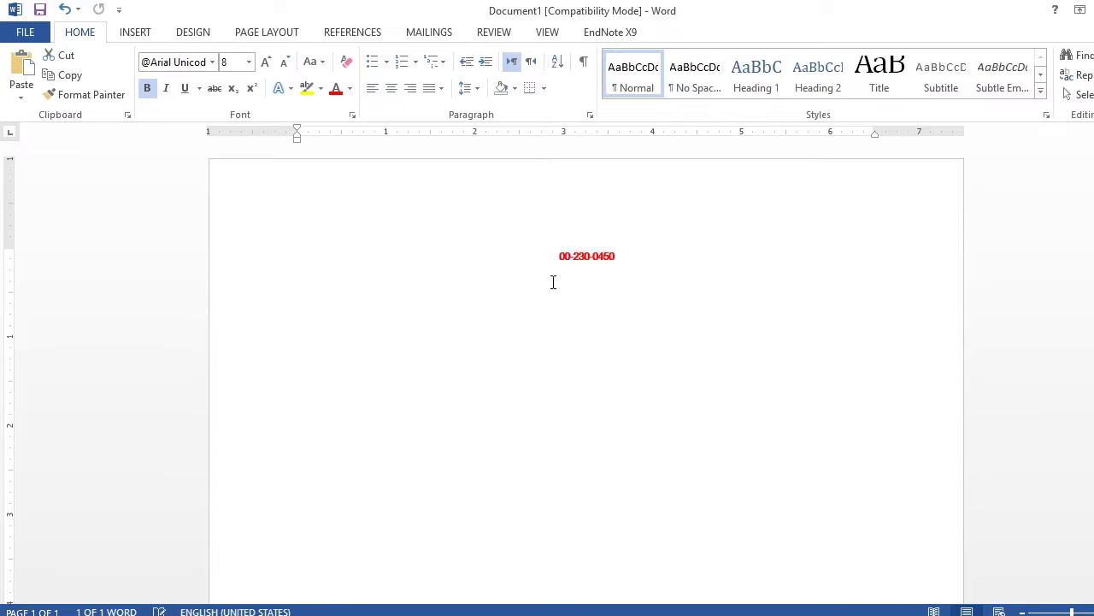
pyautogui.scroll(15, 477, 417)
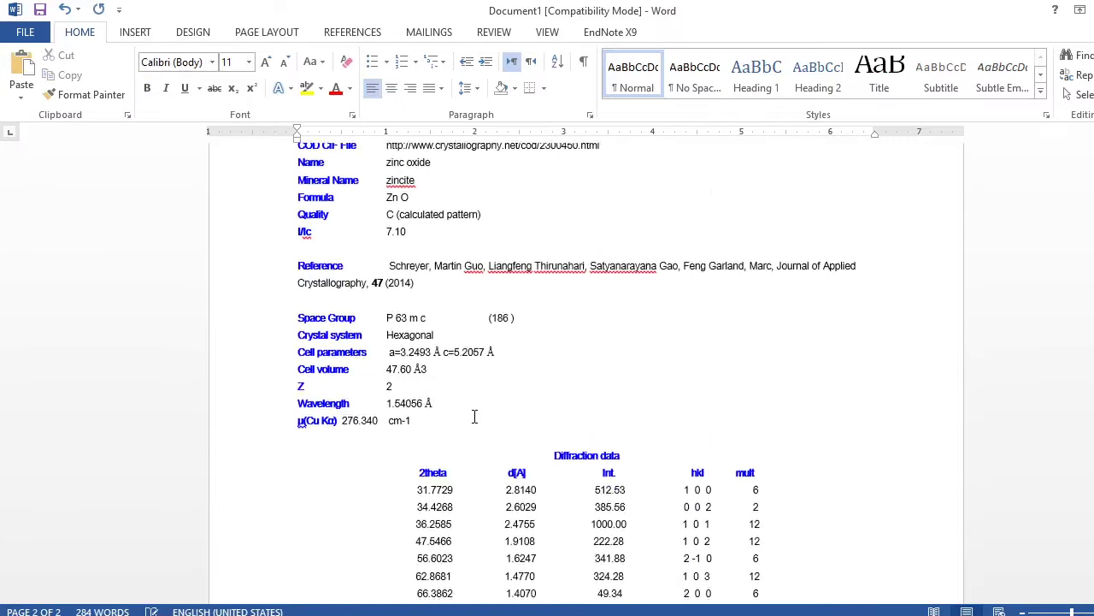
pyautogui.scroll(-5, 475, 418)
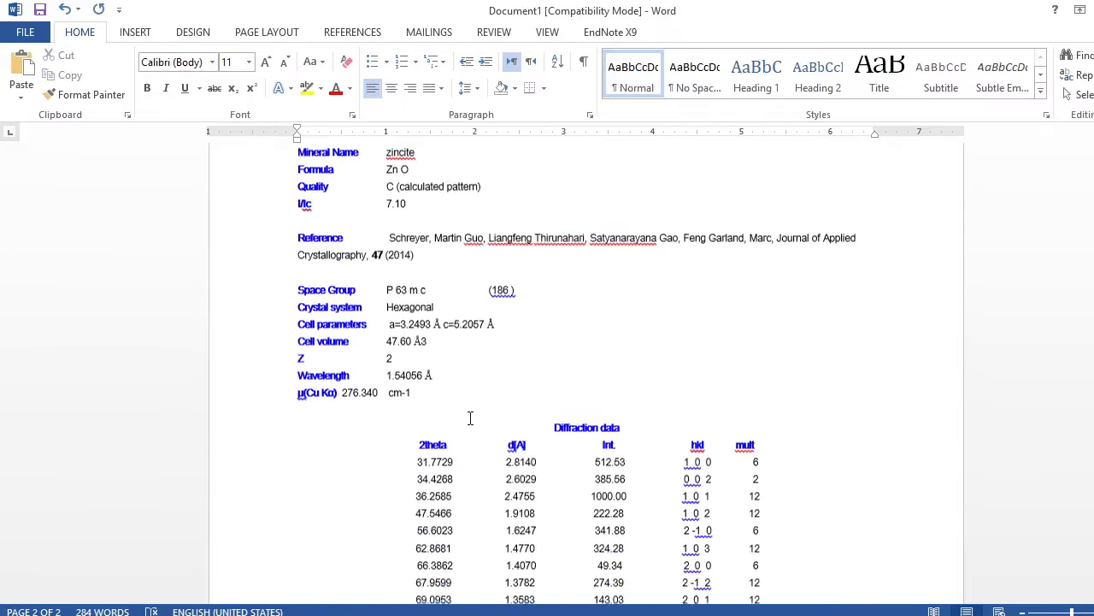
pyautogui.scroll(-3, 470, 418)
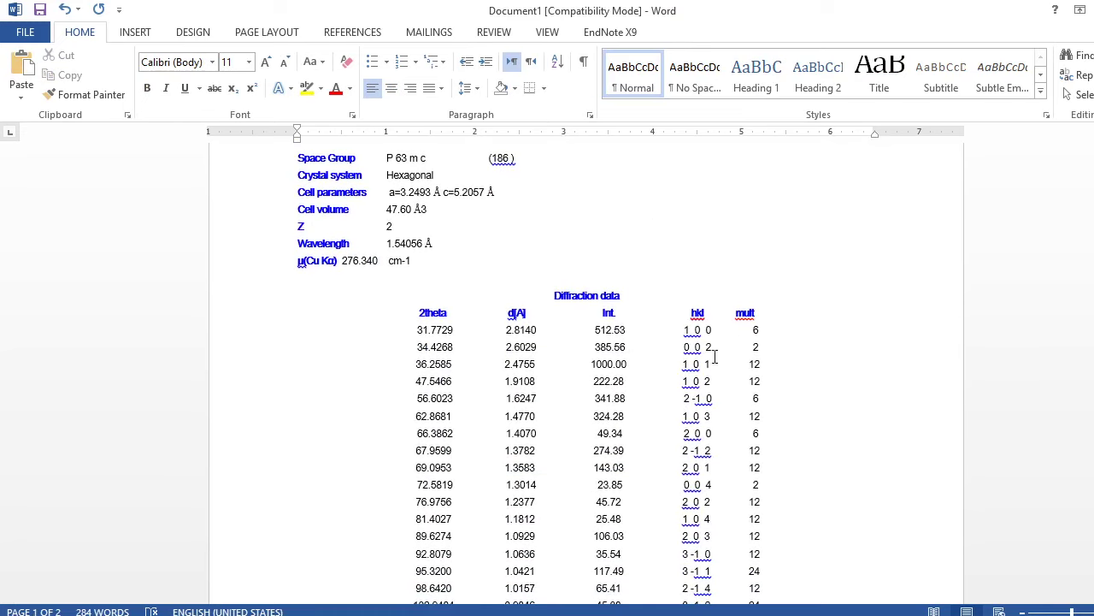
pyautogui.scroll(-19, 714, 355)
pyautogui.scroll(5, 571, 353)
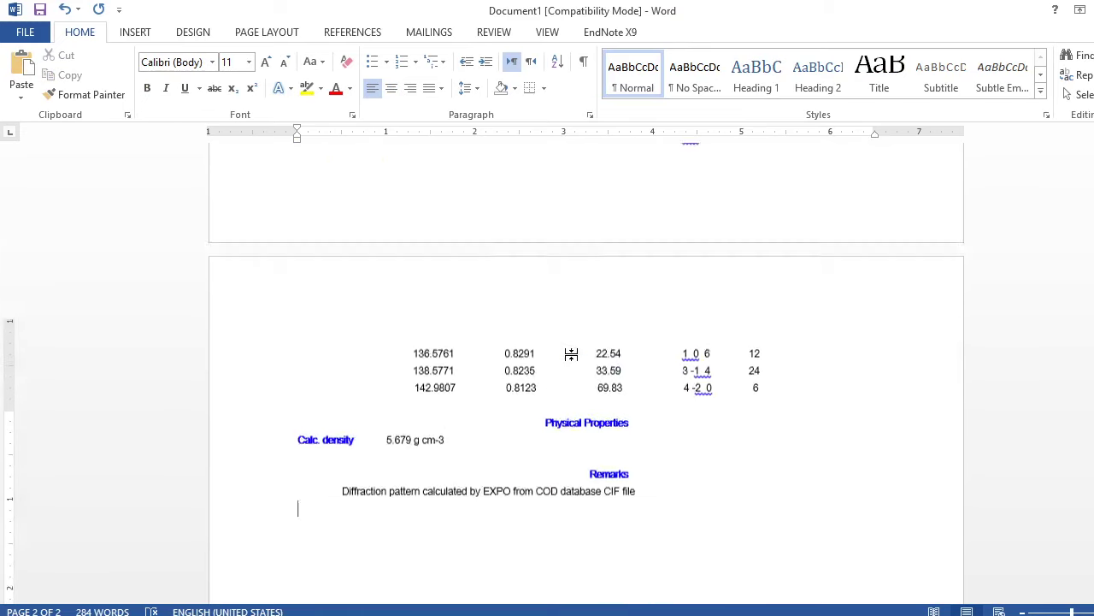
pyautogui.scroll(15, 571, 354)
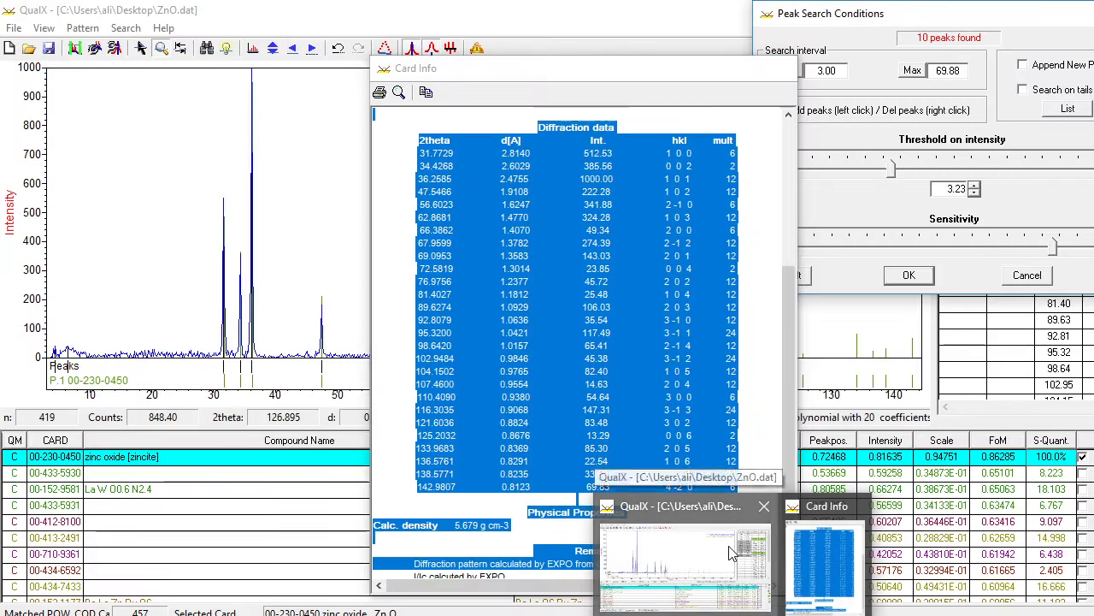
# - Return to QualX, close the zinc oxide card and rerun Search-Match on the ZnO pattern
pyautogui.click(731, 552)
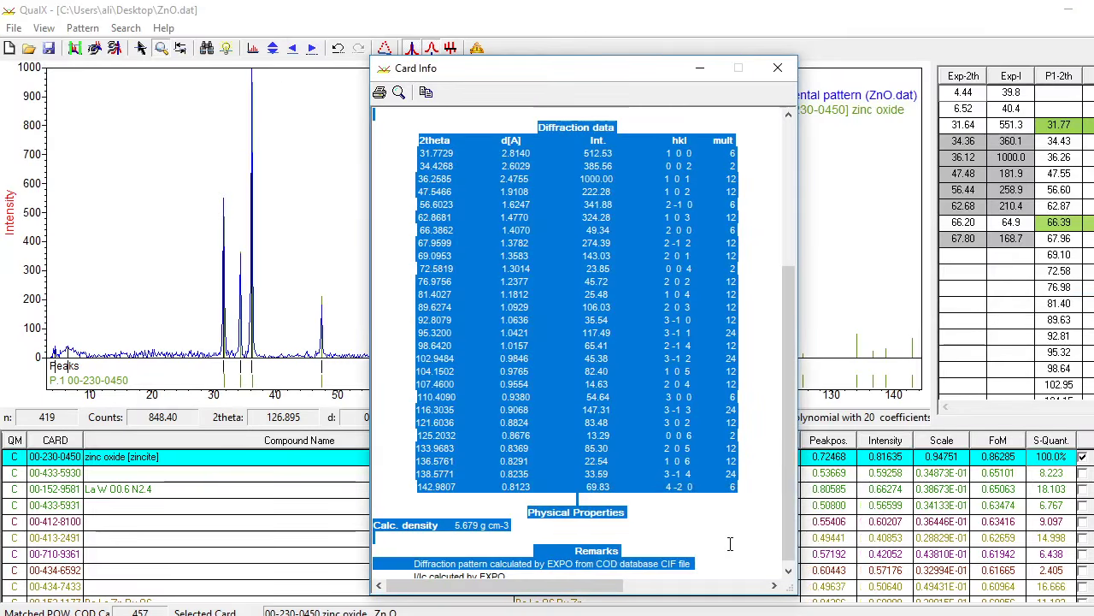
pyautogui.click(777, 68)
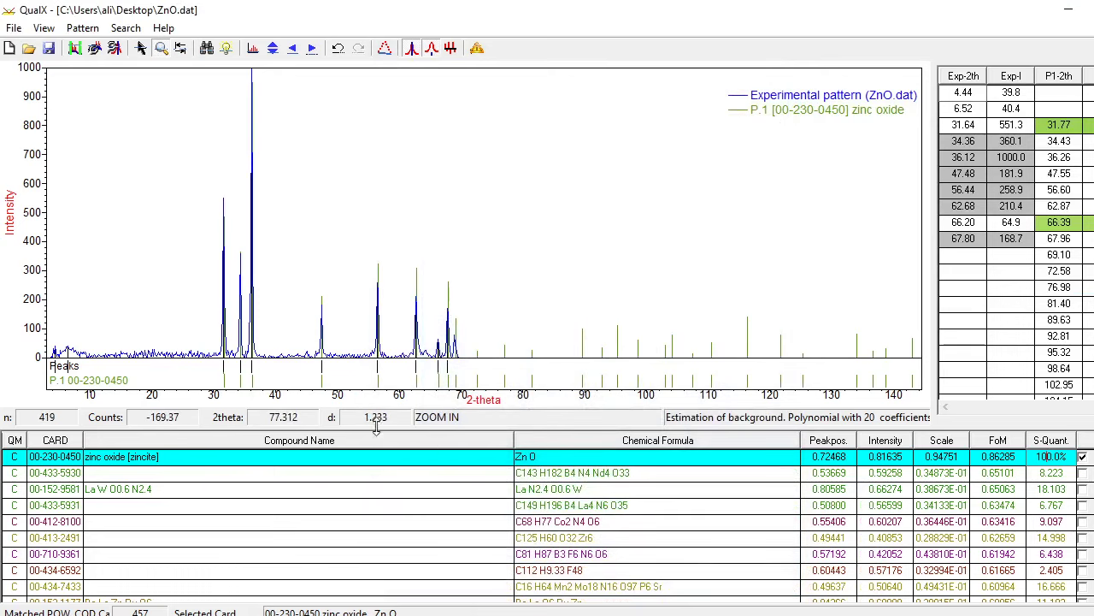
pyautogui.click(127, 28)
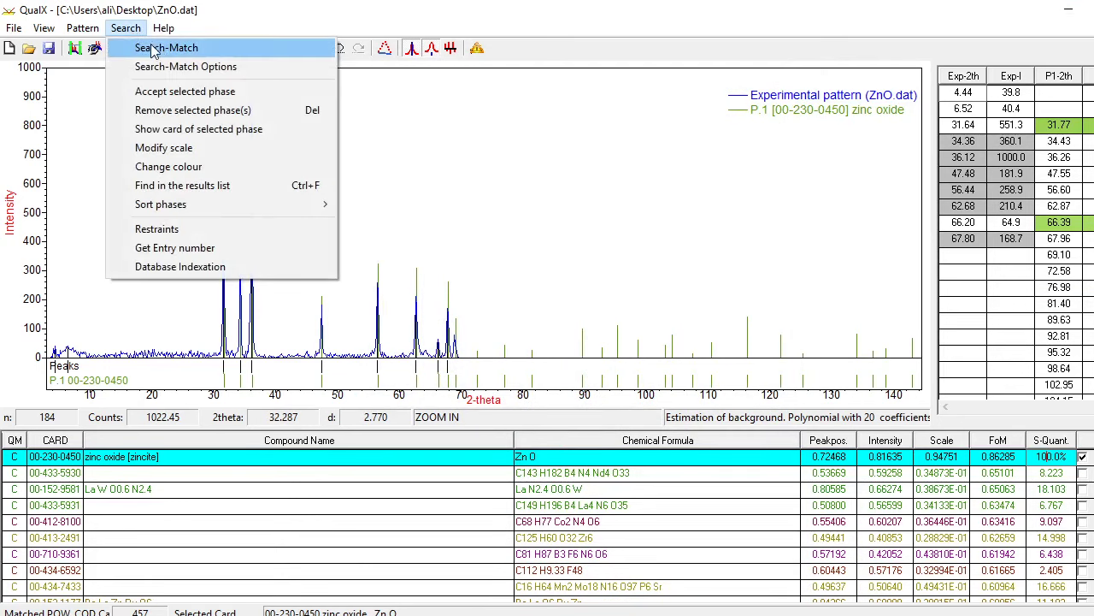
pyautogui.click(146, 45)
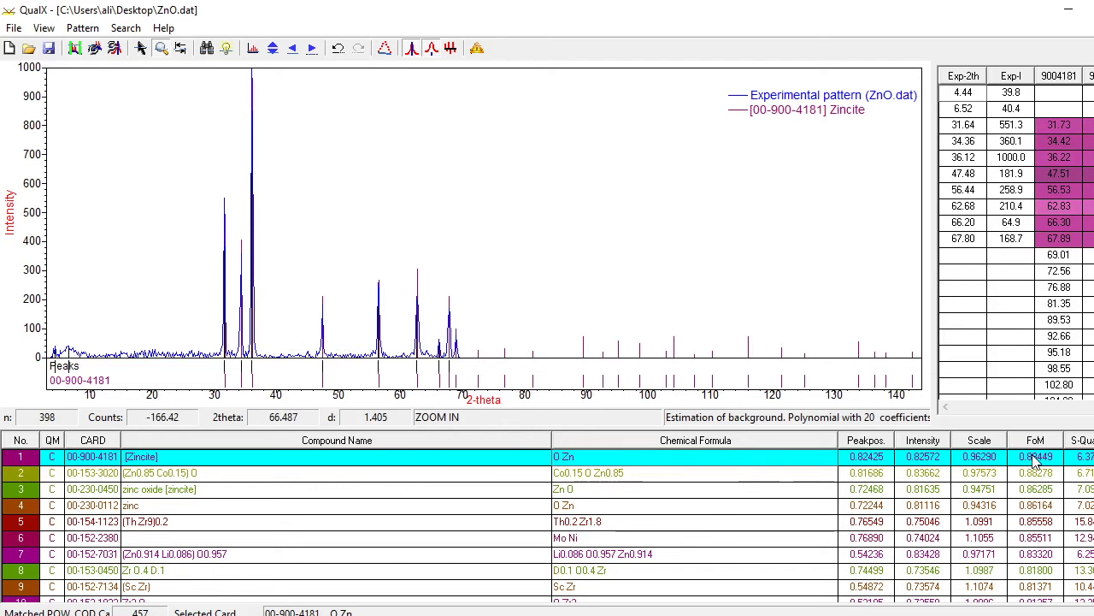
# - Compare the top-ranked candidates against the pattern and accept zinc oxide [zincite], card 00-230-0450, as the phase instead of Zincite
pyautogui.press('Down')
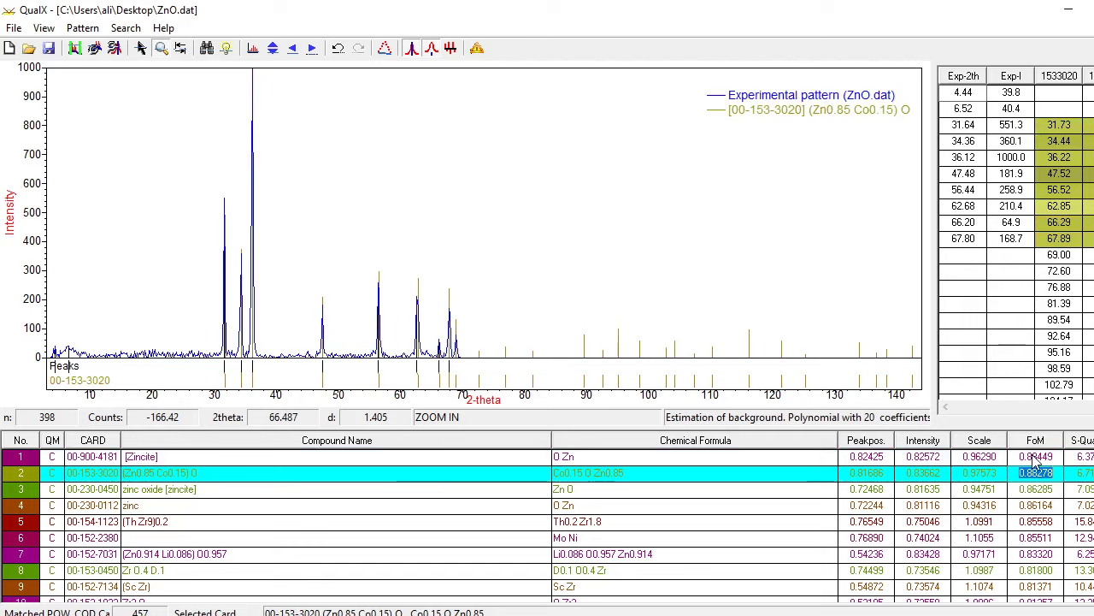
pyautogui.press('Down')
pyautogui.press('Down')
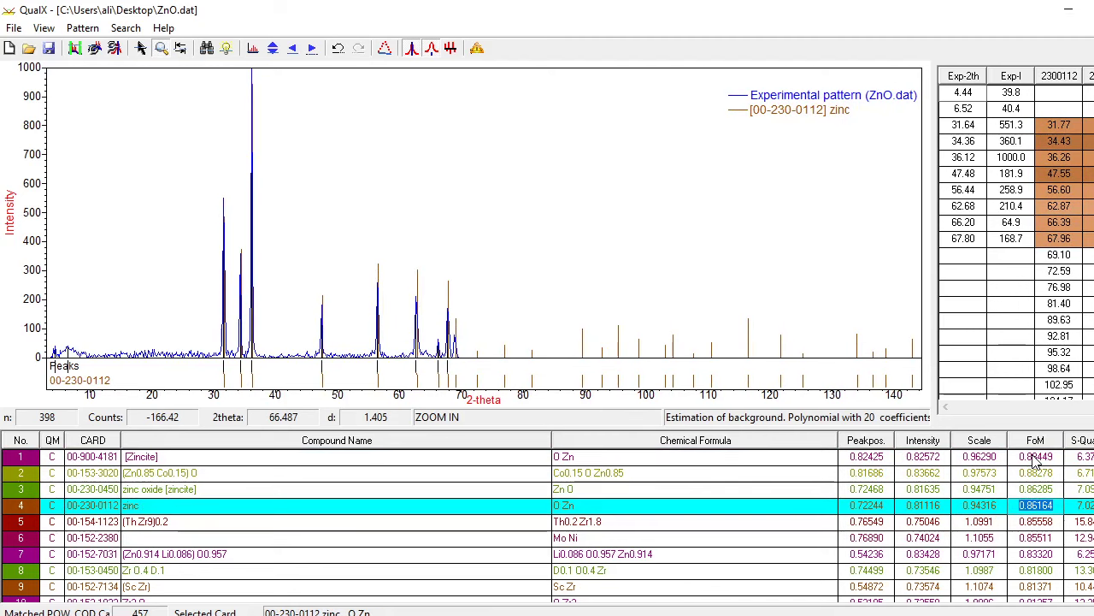
pyautogui.press('Down')
pyautogui.press('Up')
pyautogui.press('Up')
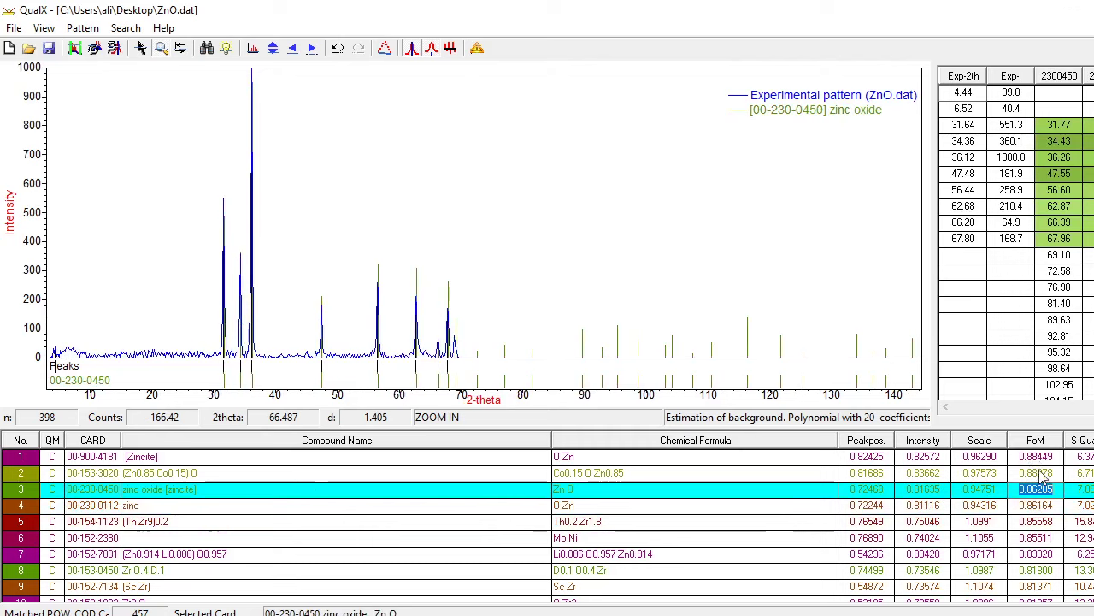
pyautogui.hscroll(1, 1084, 492)
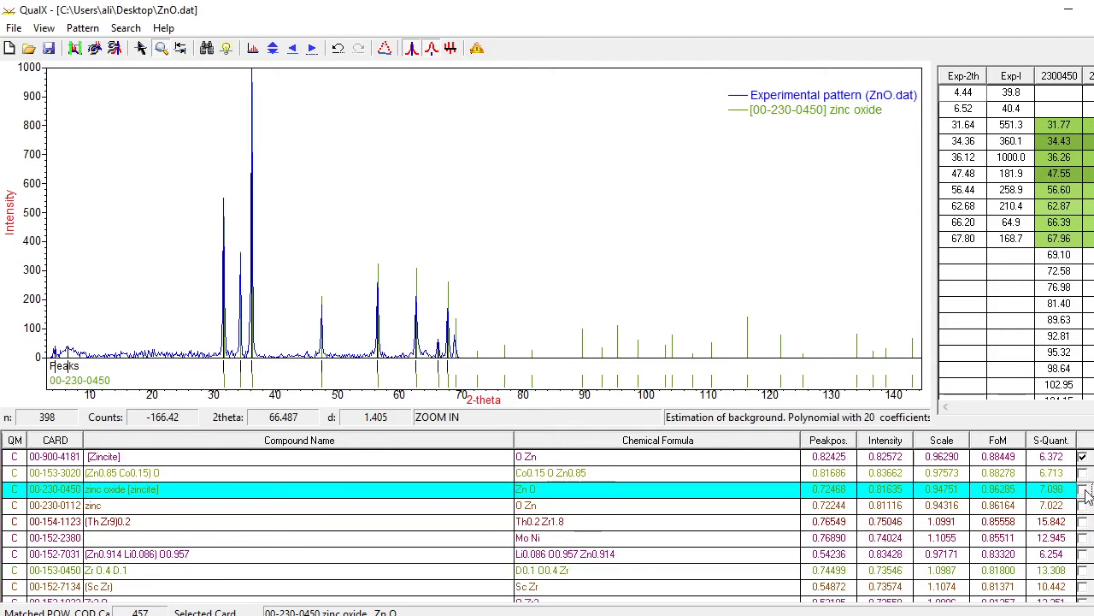
pyautogui.click(1082, 456)
pyautogui.click(1083, 488)
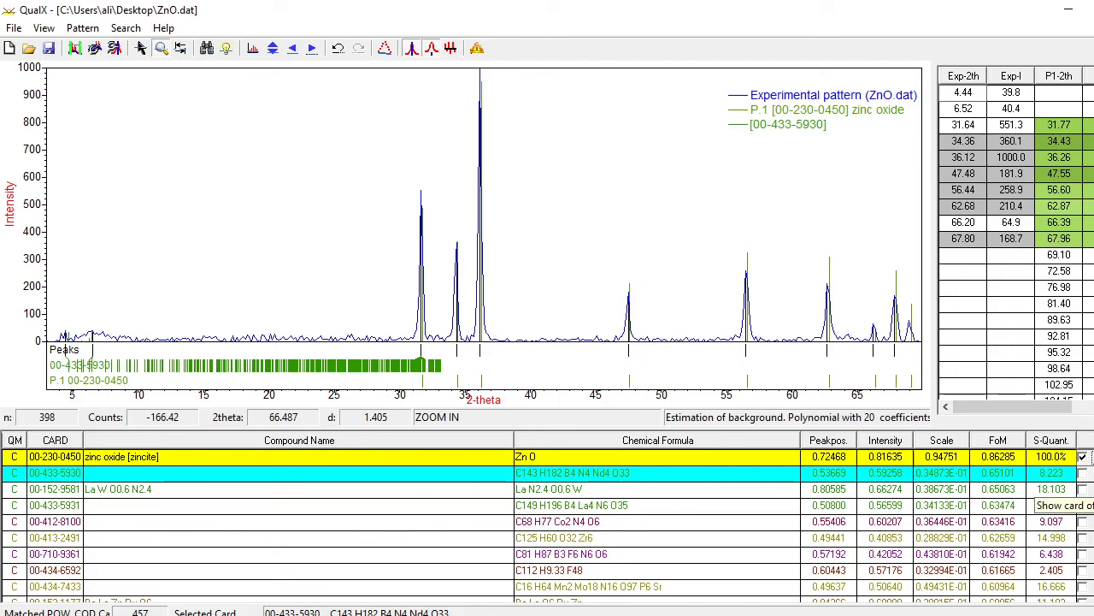
# - Open the card of the accepted zinc oxide phase and examine its diffraction data, physical properties and remarks
pyautogui.click(1037, 457)
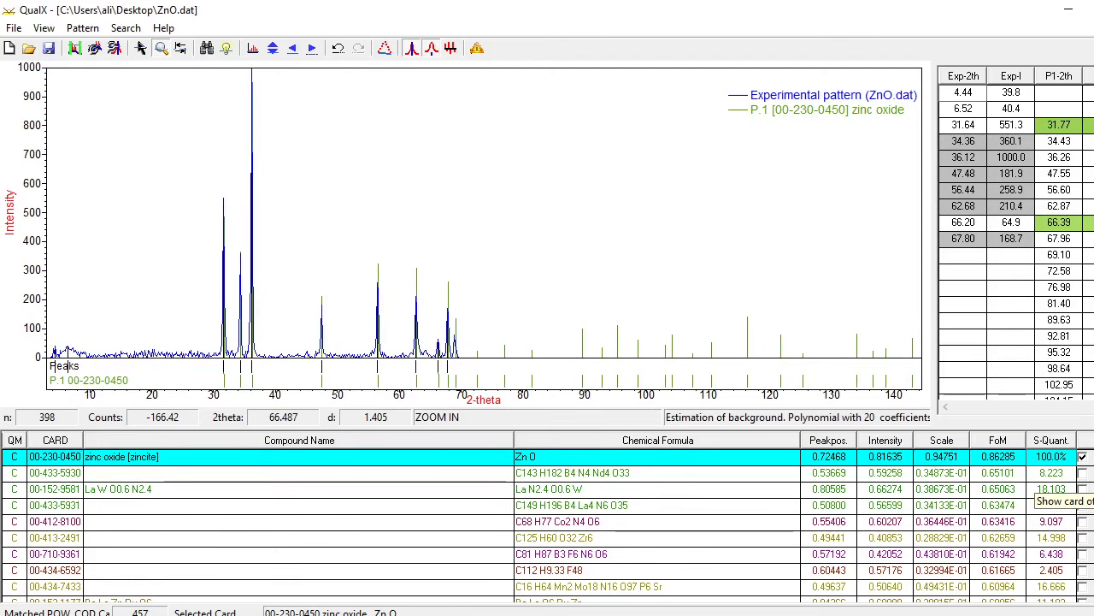
pyautogui.click(1056, 489)
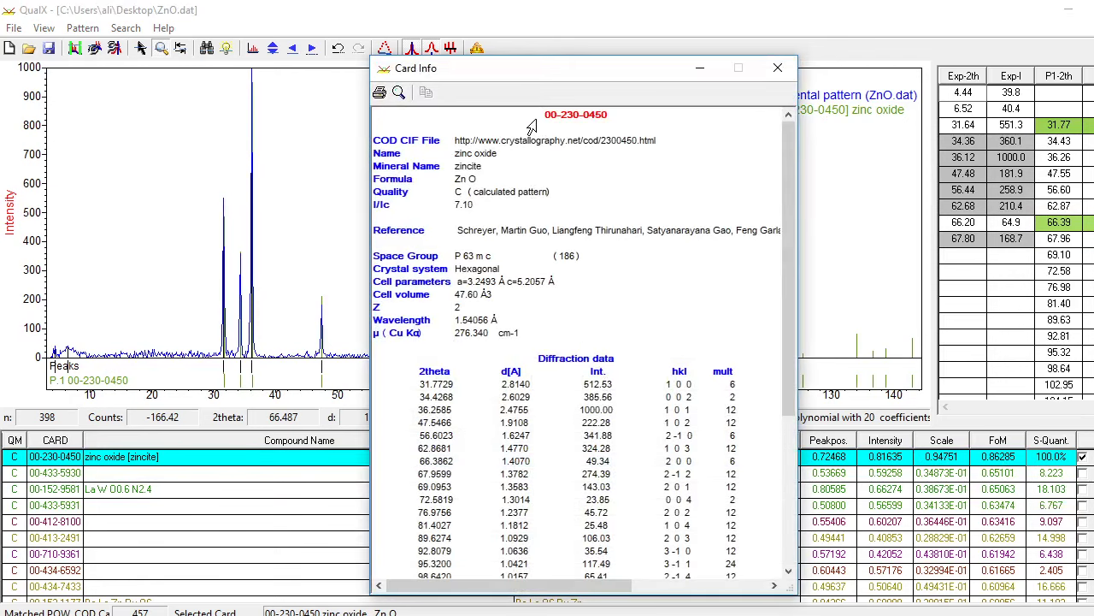
pyautogui.click(543, 114)
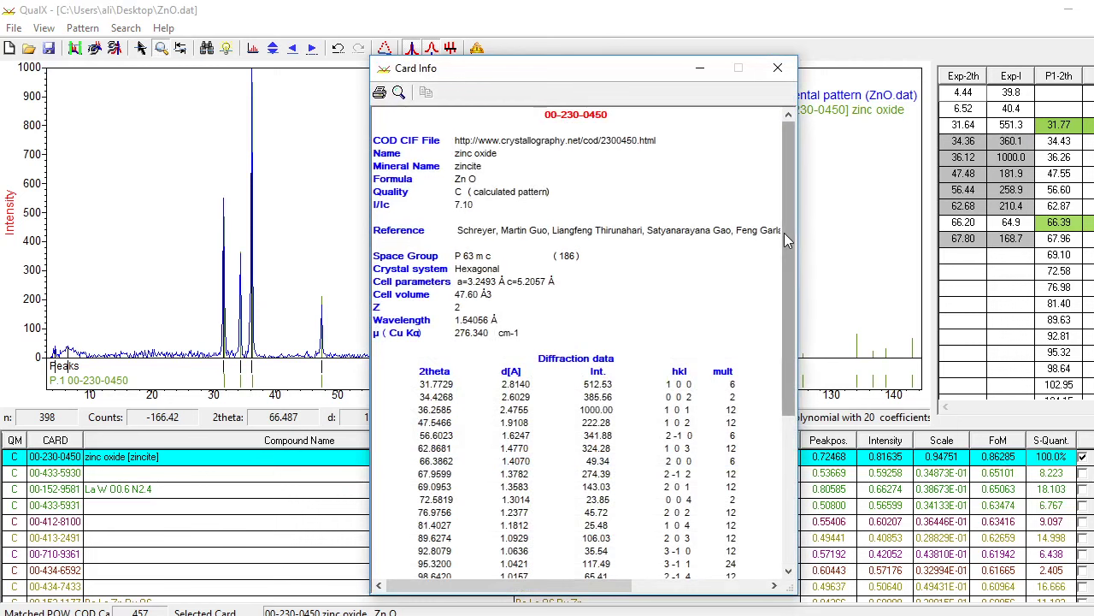
pyautogui.moveTo(785, 231); pyautogui.dragTo(784, 437)
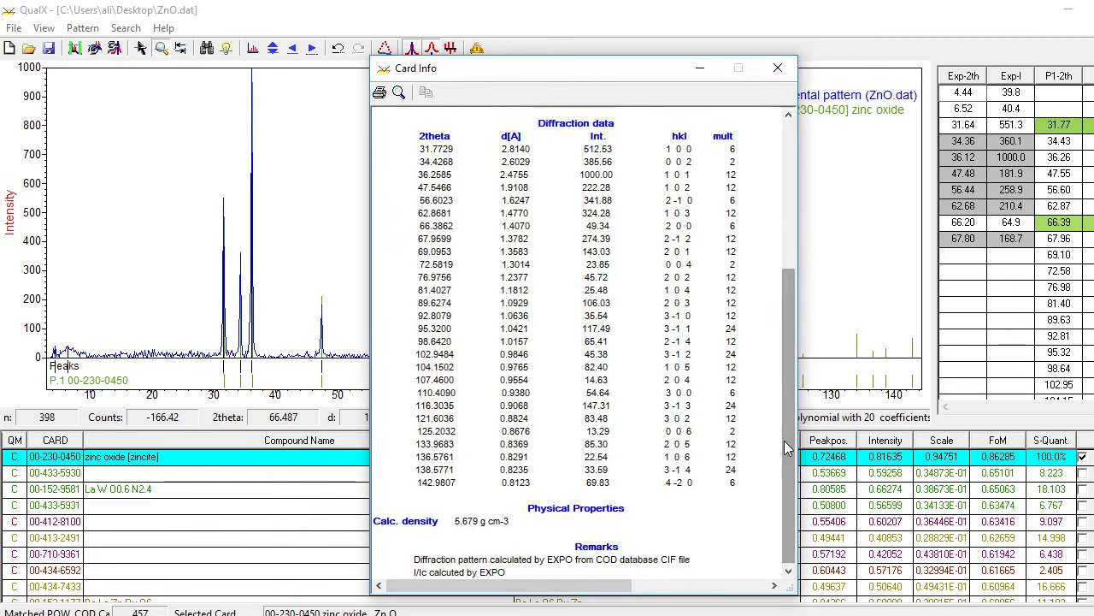